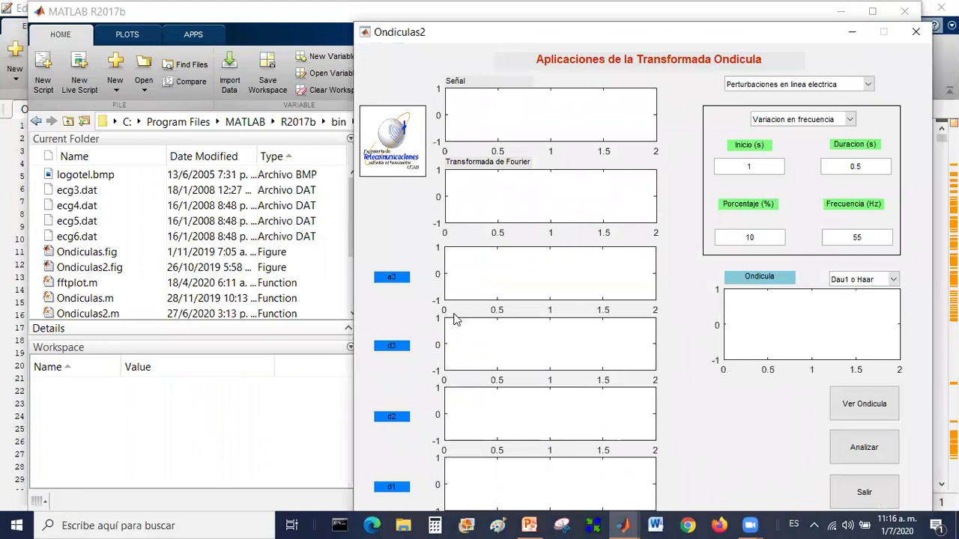
# Step: Keep the Perturbaciones en linea electrica application and set its disturbance type to Variacion lineal de la tension
pyautogui.moveTo(565, 40); pyautogui.dragTo(549, 29)
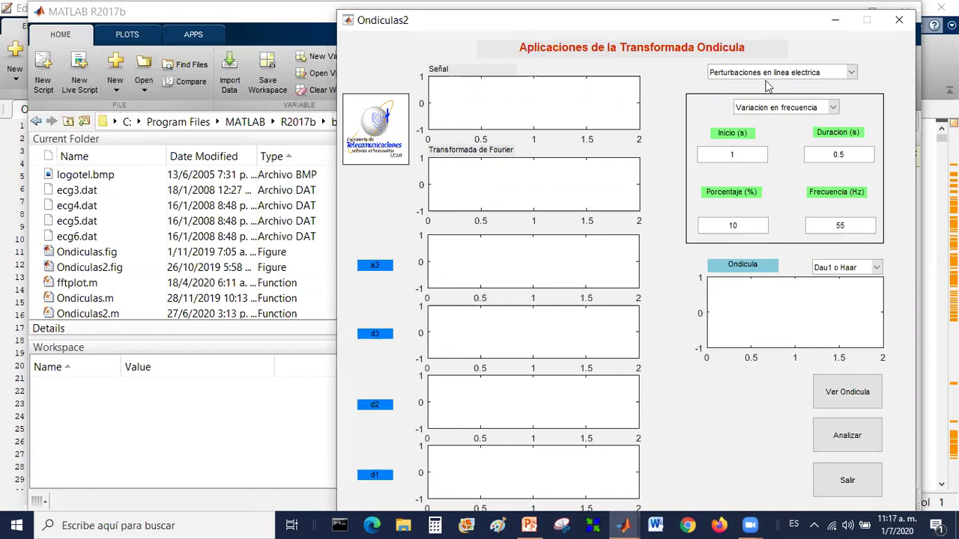
pyautogui.click(852, 73)
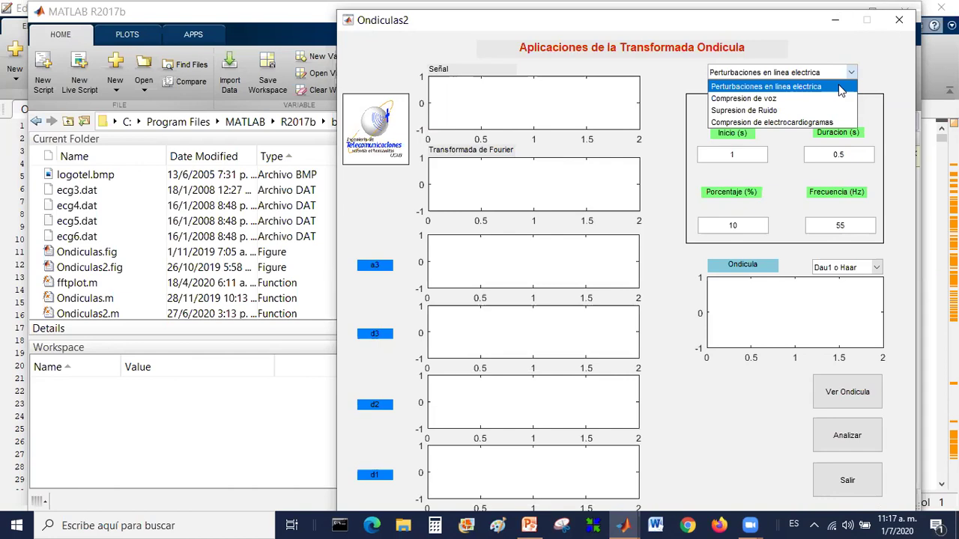
pyautogui.click(852, 80)
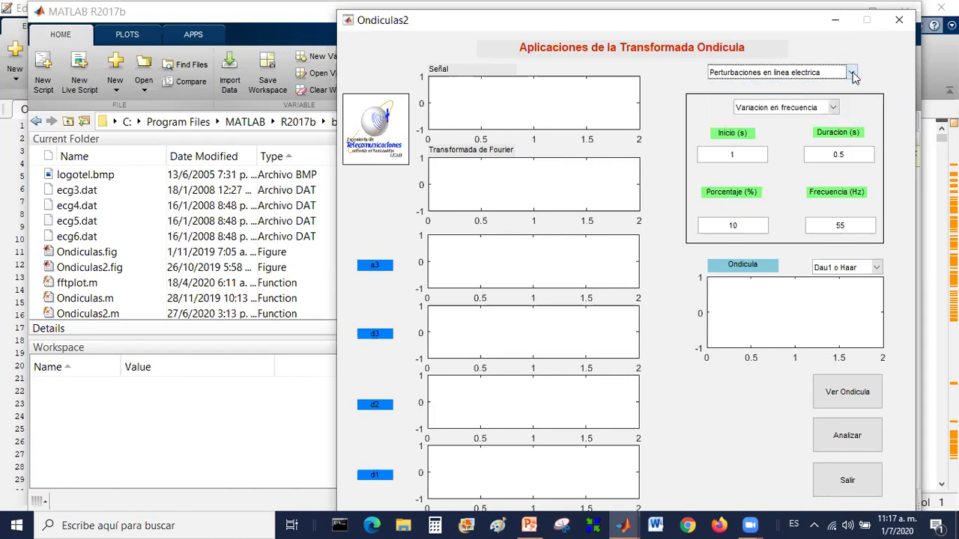
pyautogui.click(832, 108)
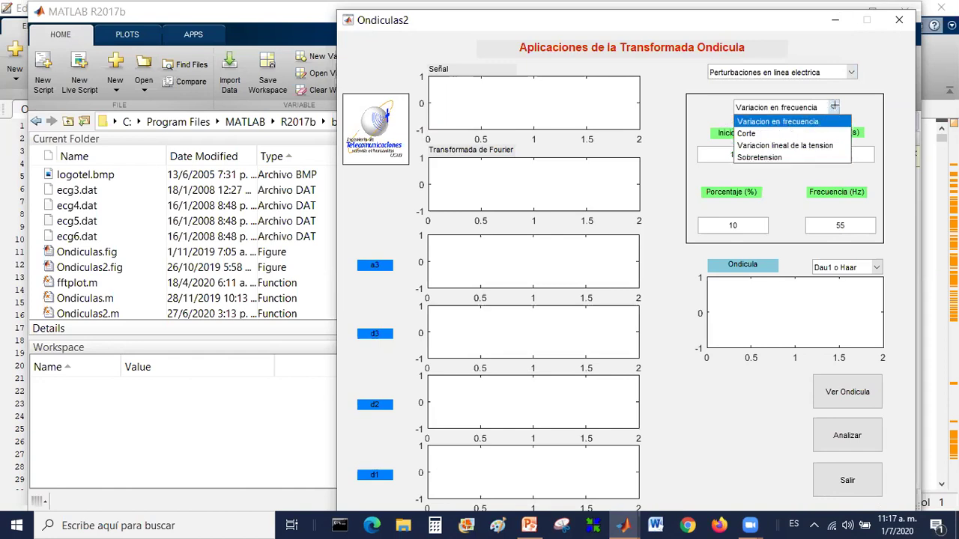
pyautogui.click(833, 106)
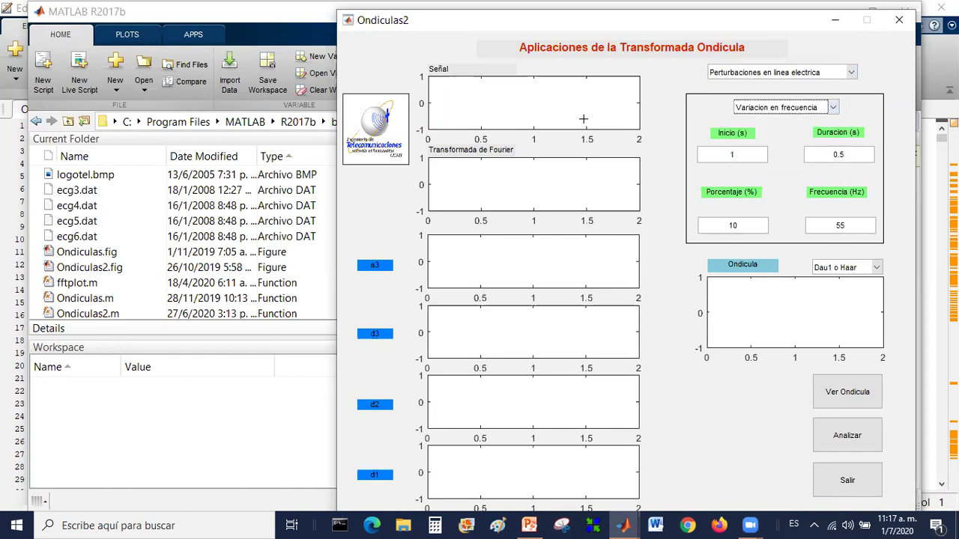
pyautogui.click(834, 107)
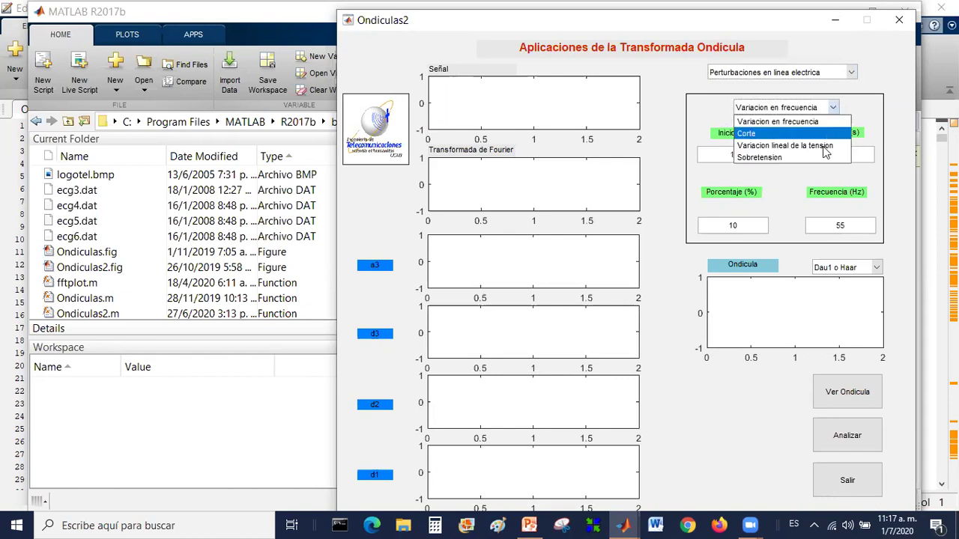
pyautogui.click(824, 145)
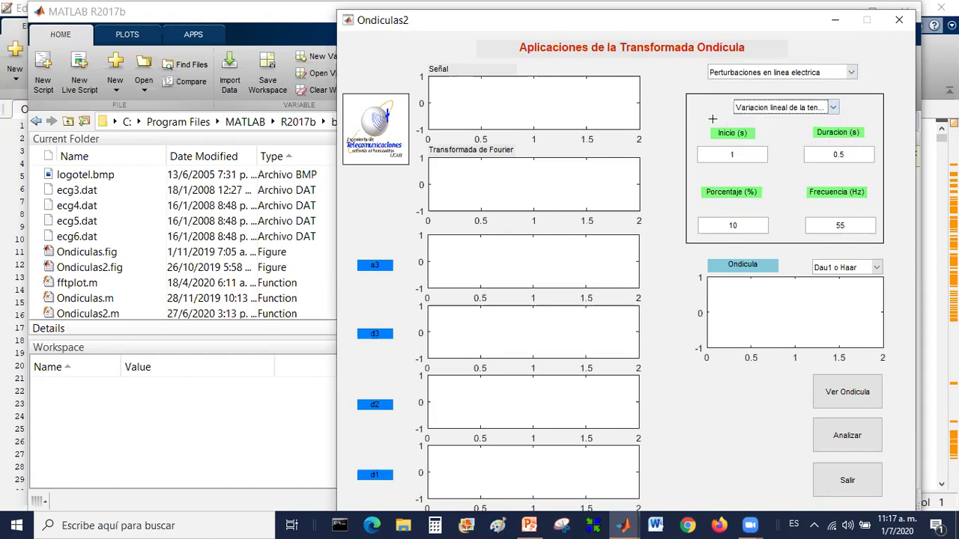
# Step: Select the Dau1 o Haar wavelet and plot its shape
pyautogui.click(876, 268)
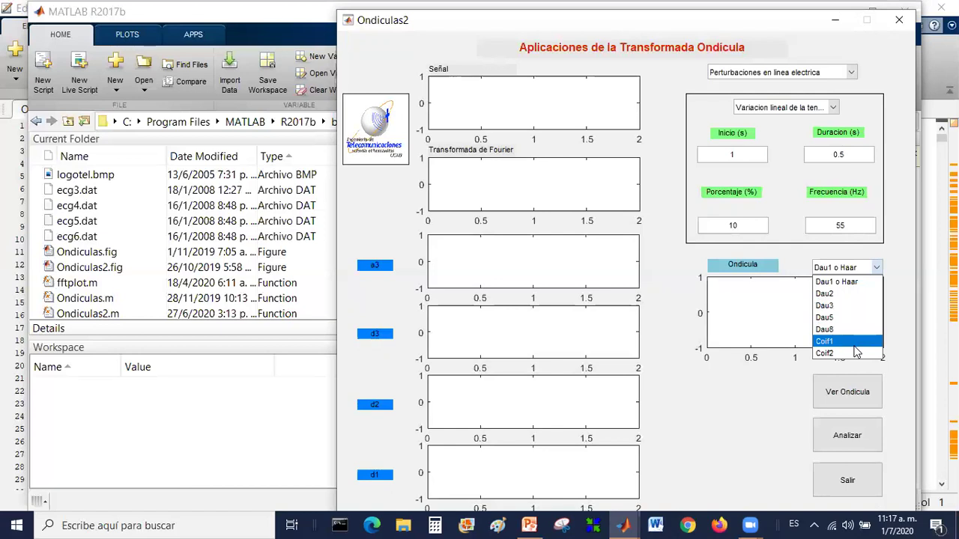
pyautogui.click(842, 283)
pyautogui.click(850, 403)
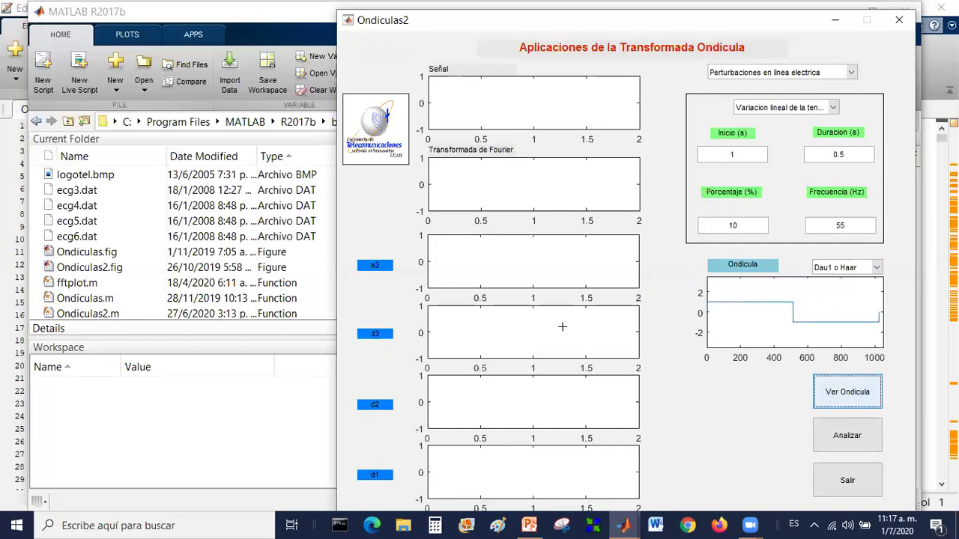
# Step: Plot the Dau8 wavelet and analyze the linear voltage variation signal with it
pyautogui.click(876, 268)
pyautogui.click(855, 330)
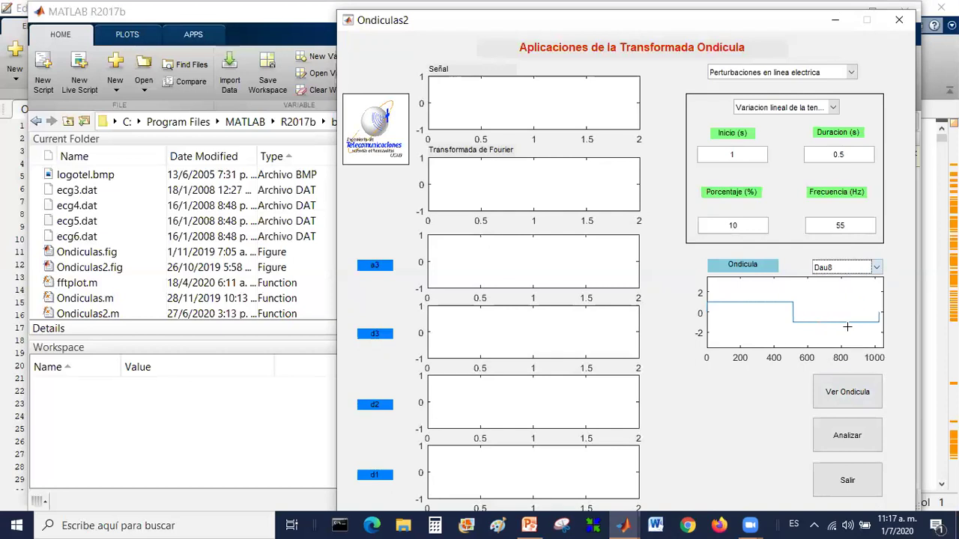
pyautogui.click(849, 395)
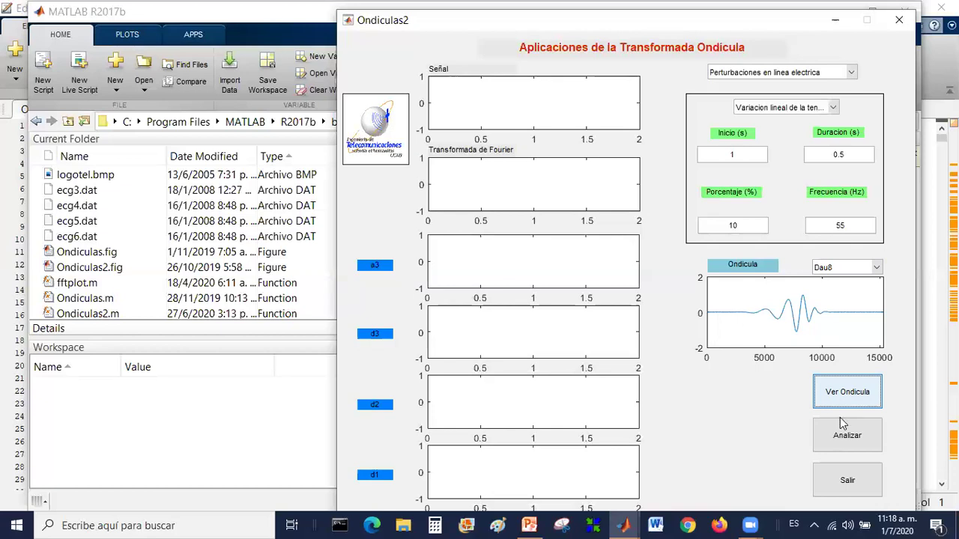
pyautogui.click(847, 441)
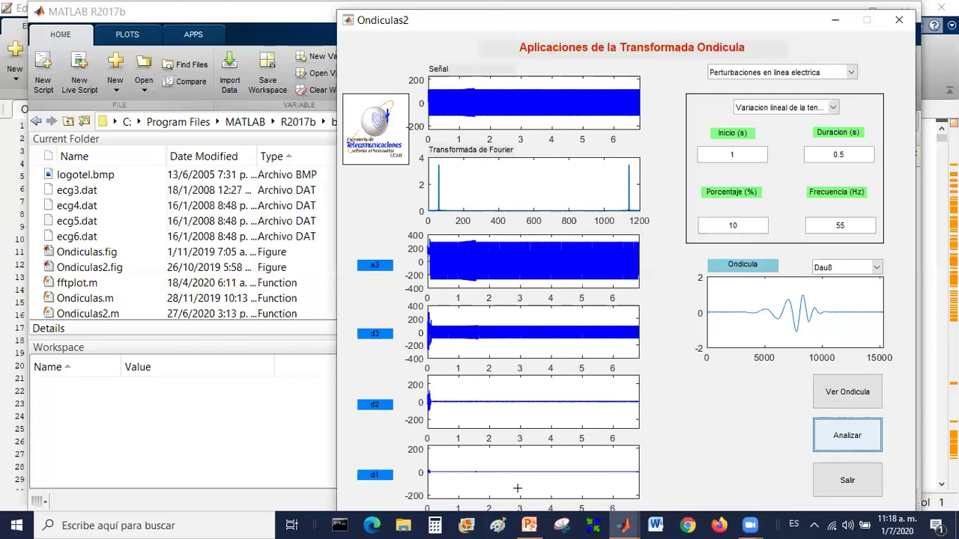
pyautogui.click(453, 80)
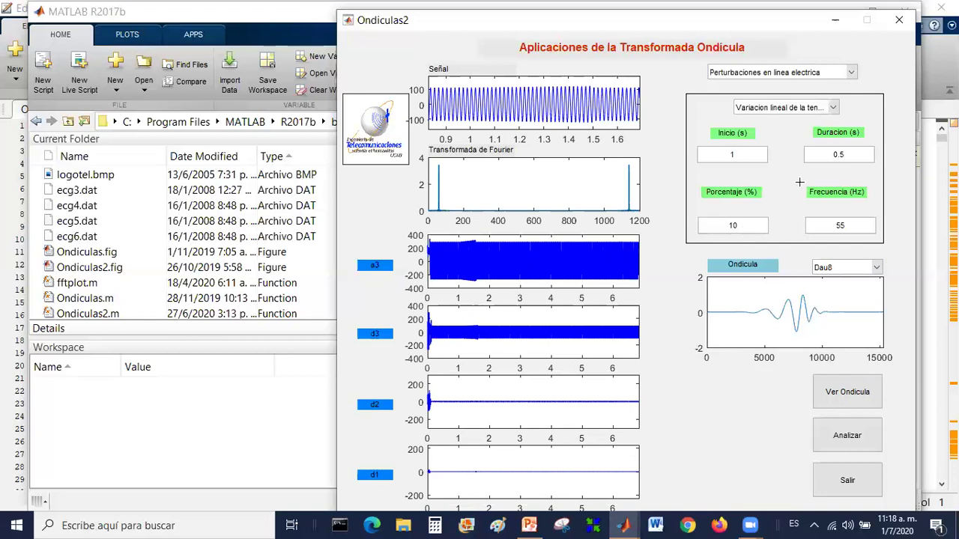
# Step: Reselect the Perturbaciones en linea electrica application to clear the plots, and set the disturbance type to Corte
pyautogui.click(854, 72)
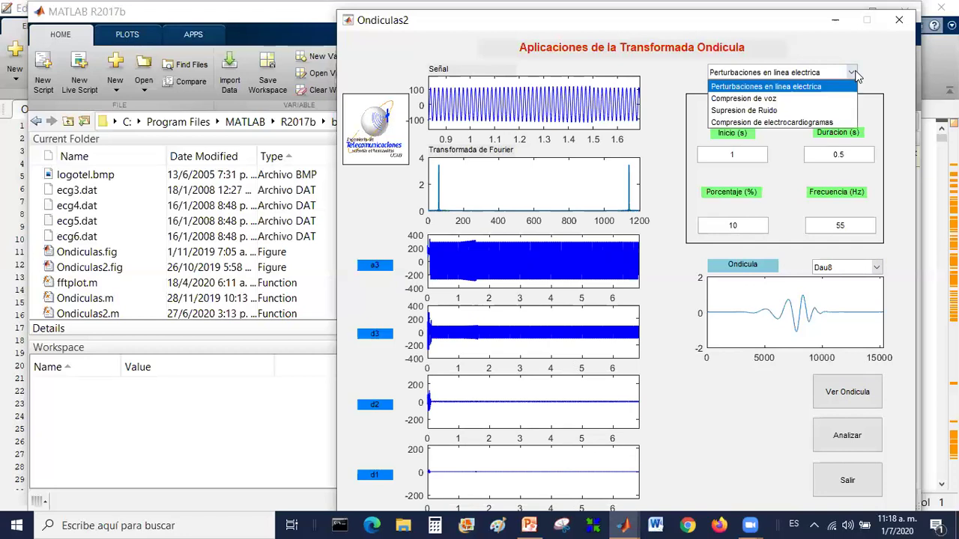
pyautogui.click(834, 87)
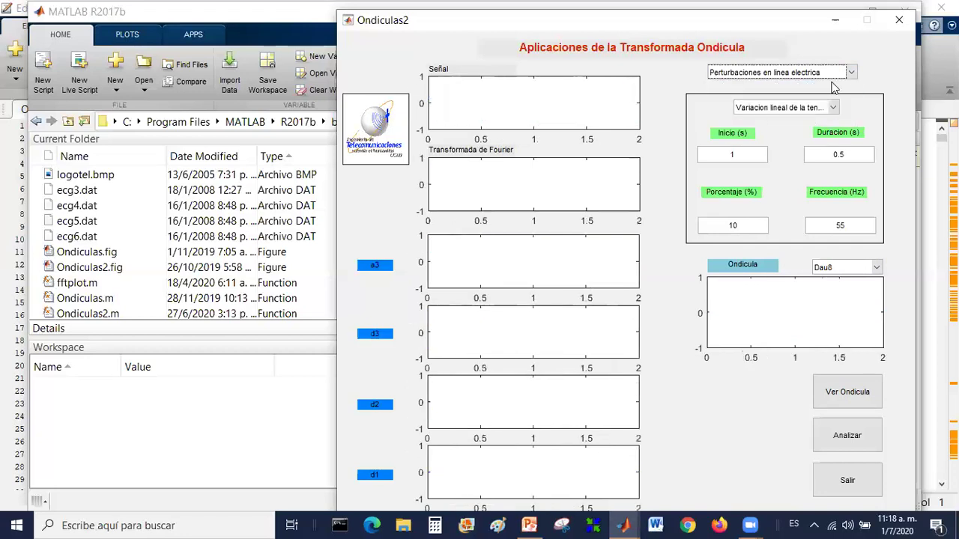
pyautogui.click(831, 107)
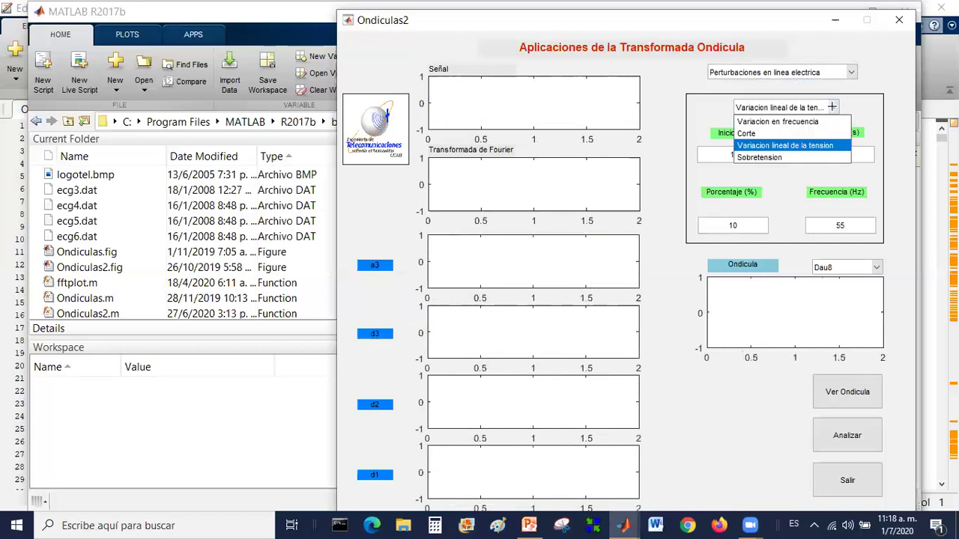
pyautogui.click(773, 129)
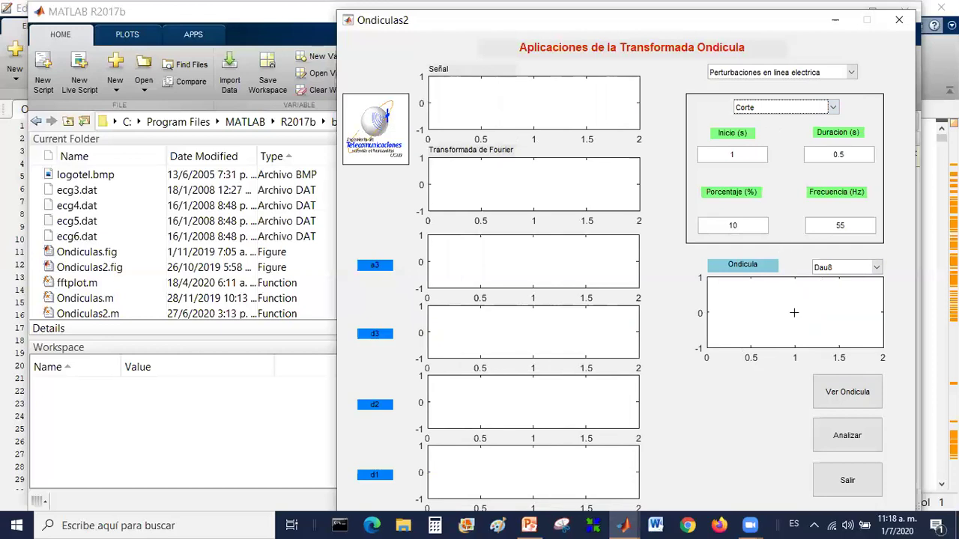
# Step: Plot the Dau1 o Haar wavelet and analyze the Corte disturbance signal with it
pyautogui.click(877, 267)
pyautogui.click(861, 281)
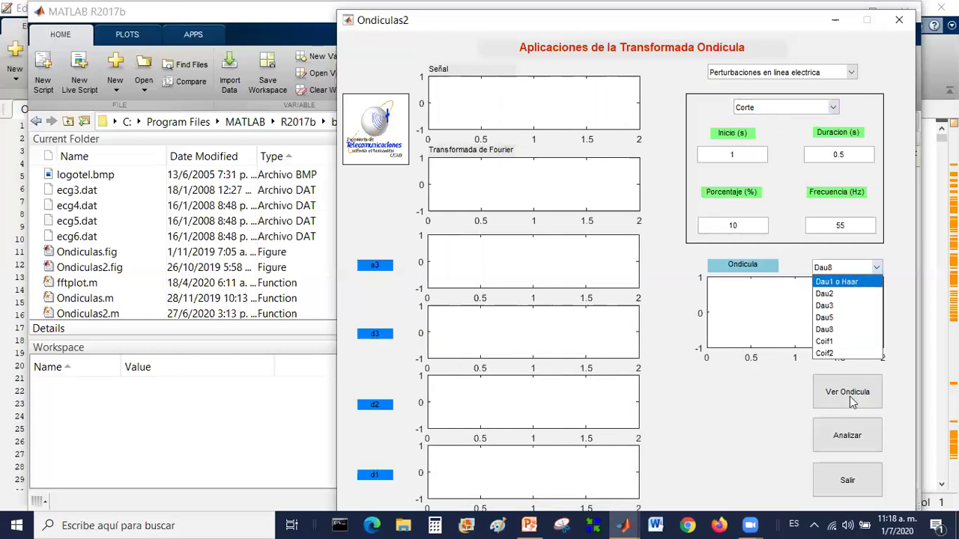
pyautogui.click(853, 402)
pyautogui.click(849, 434)
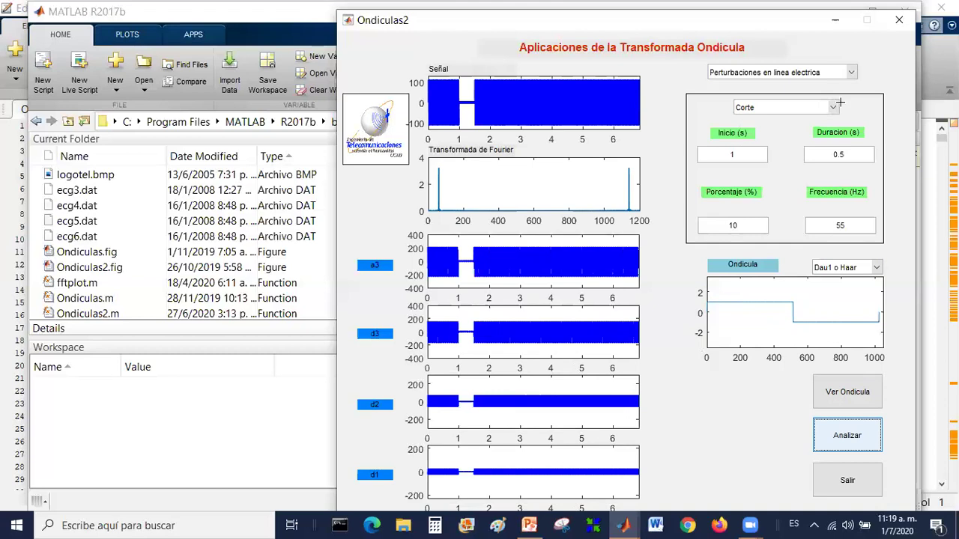
# Step: Switch to the Supresion de Ruido application and analyze the Blocks signal with the Rigrsure threshold
pyautogui.click(852, 72)
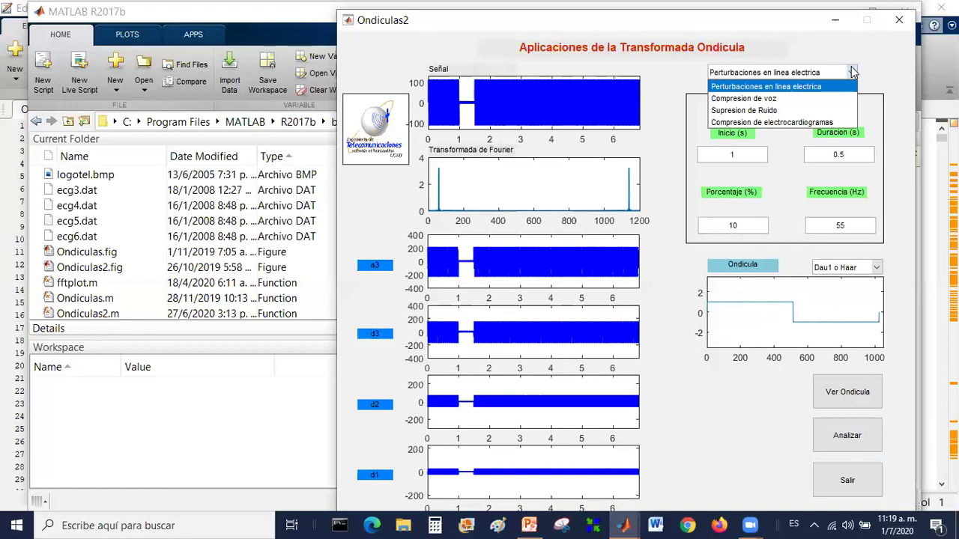
pyautogui.click(774, 110)
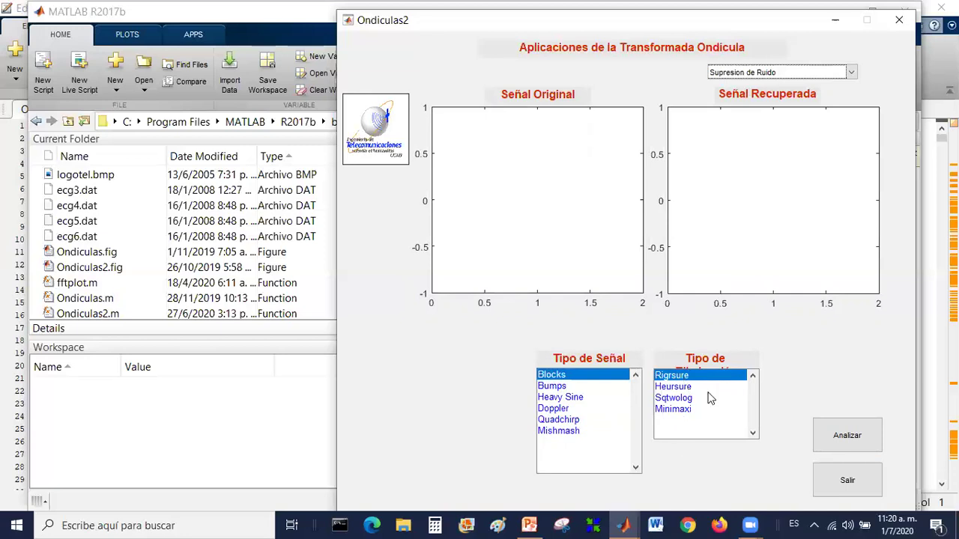
pyautogui.click(861, 438)
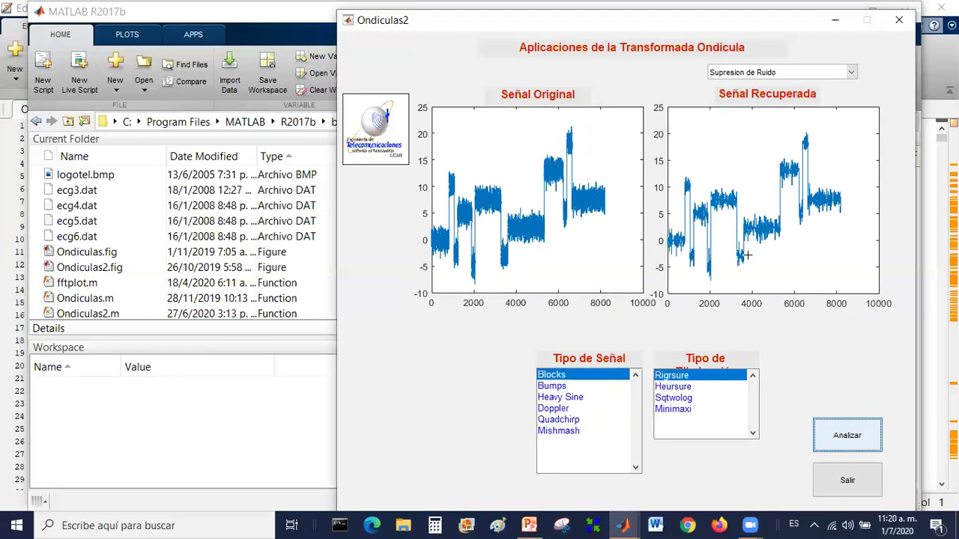
# Step: Repeat the noise suppression of the Blocks signal with the Heursure threshold and with the Sqtwolog threshold
pyautogui.click(681, 387)
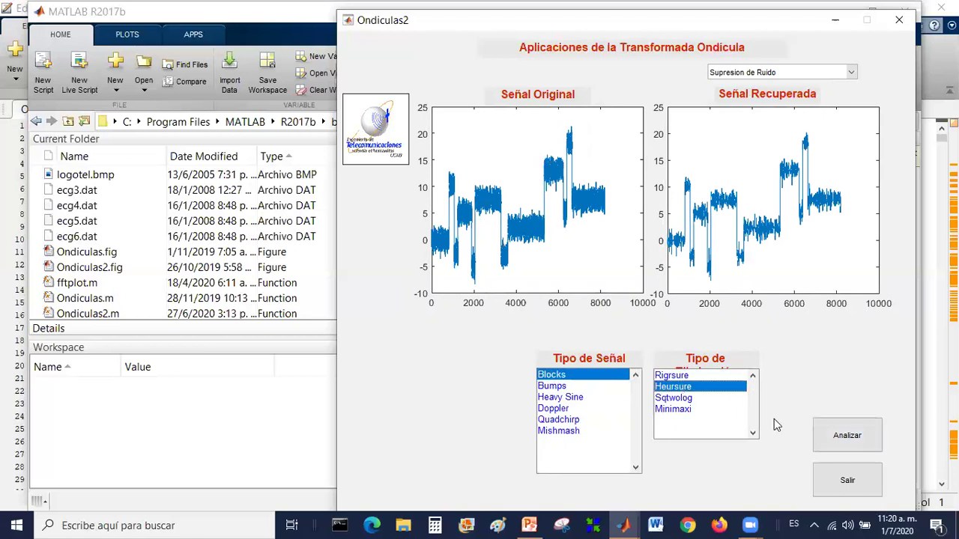
pyautogui.click(840, 441)
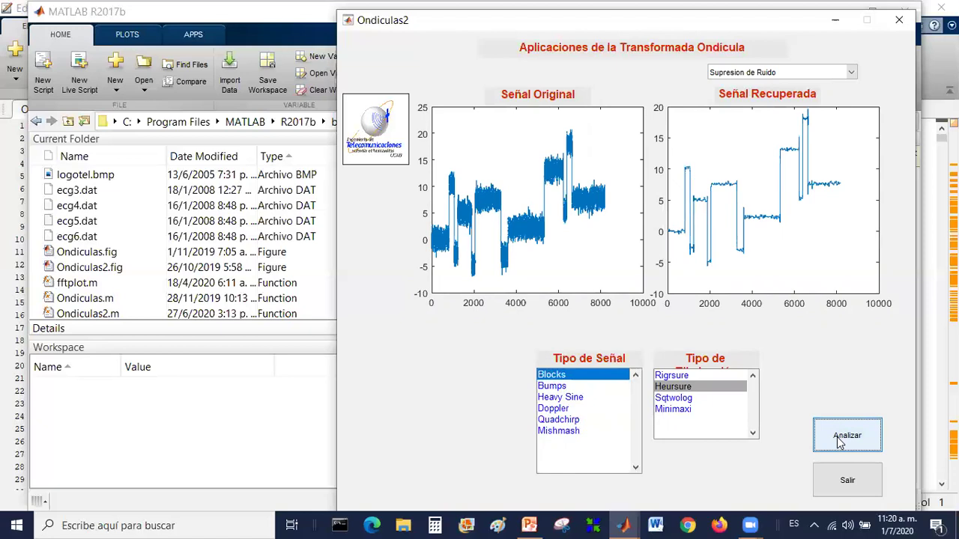
pyautogui.click(684, 403)
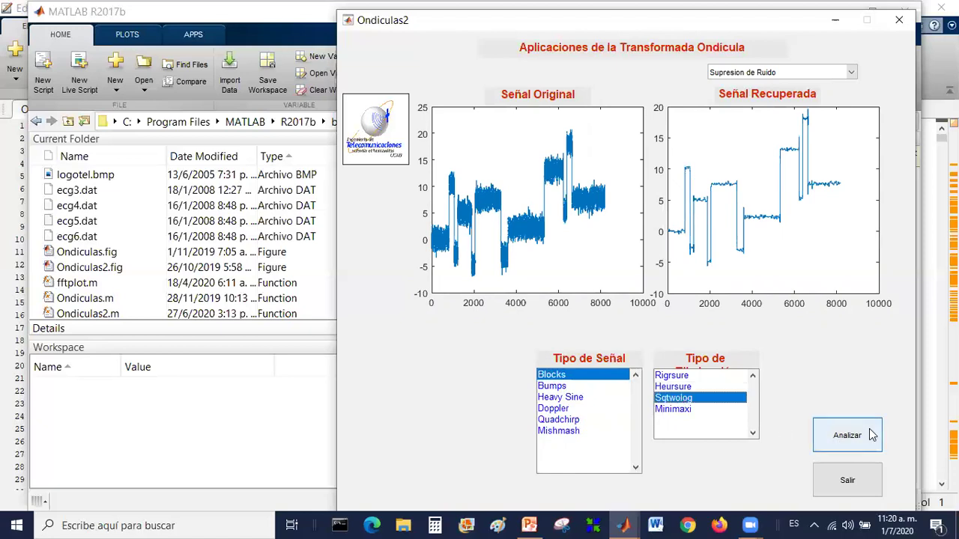
pyautogui.click(871, 435)
# Step: Run the noise suppression with the Minimaxi threshold on the Blocks signal and on the Doppler signal
pyautogui.click(685, 409)
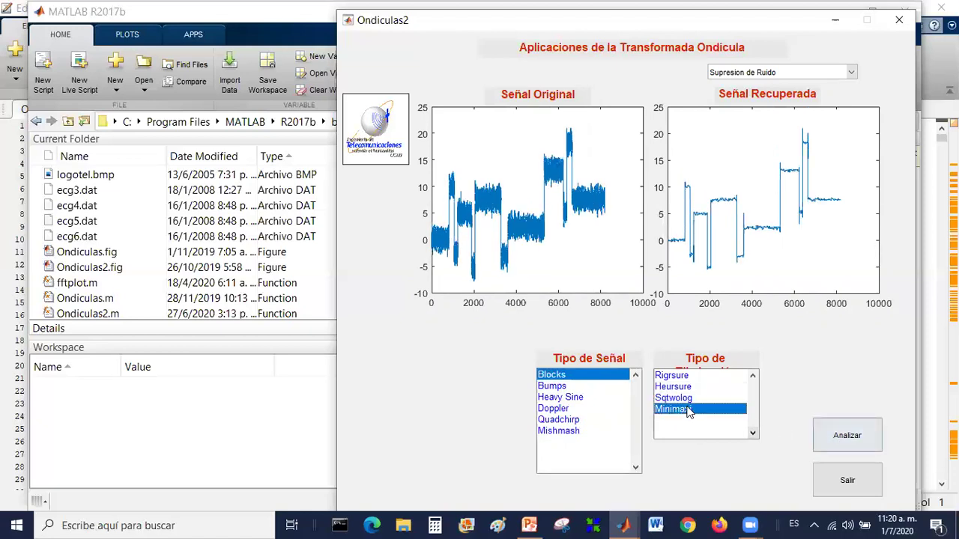
pyautogui.click(832, 433)
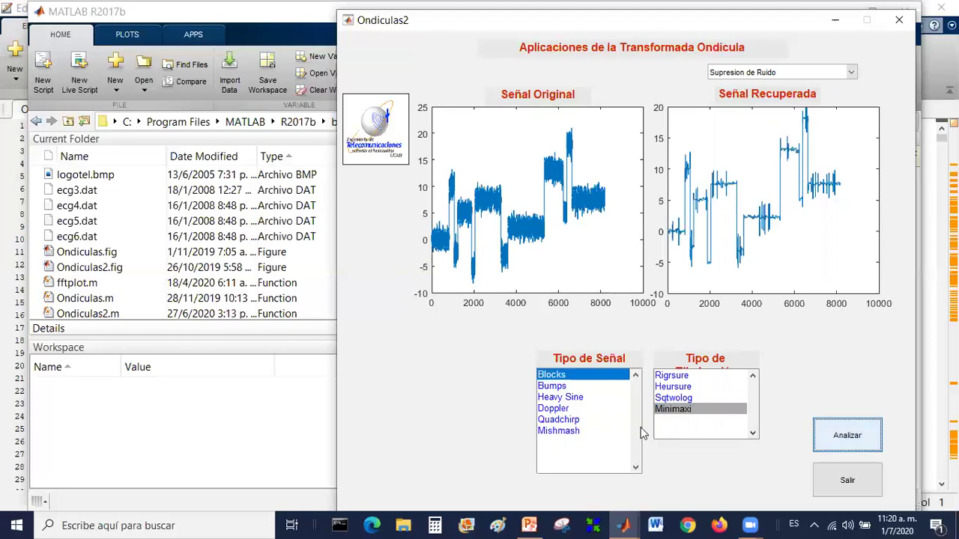
pyautogui.click(558, 409)
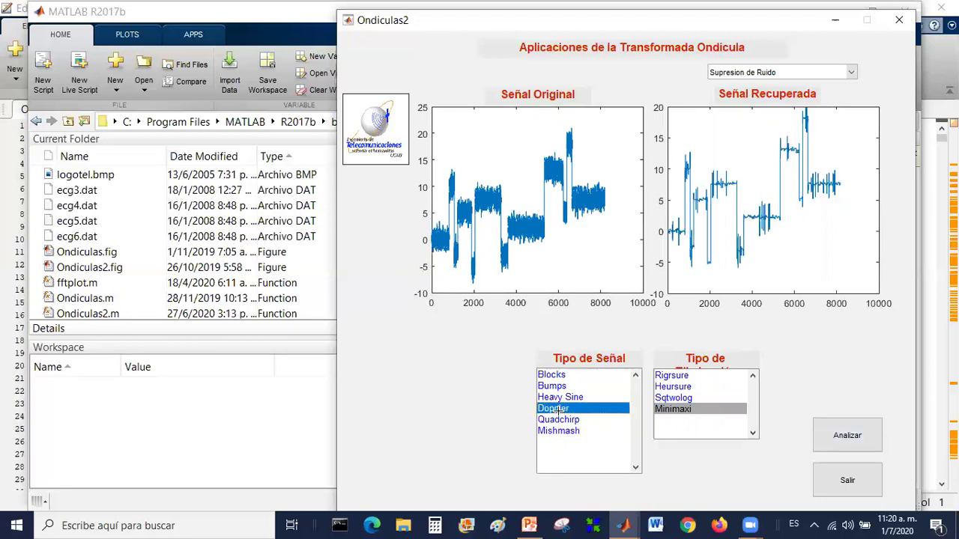
pyautogui.click(818, 435)
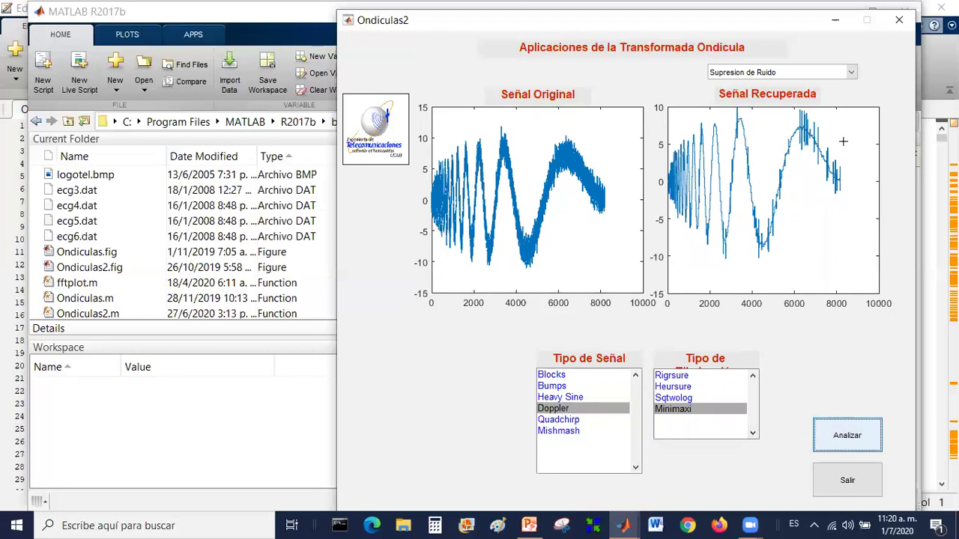
# Step: Switch to the Compresion de voz application and choose voz3 as the voice signal
pyautogui.click(854, 72)
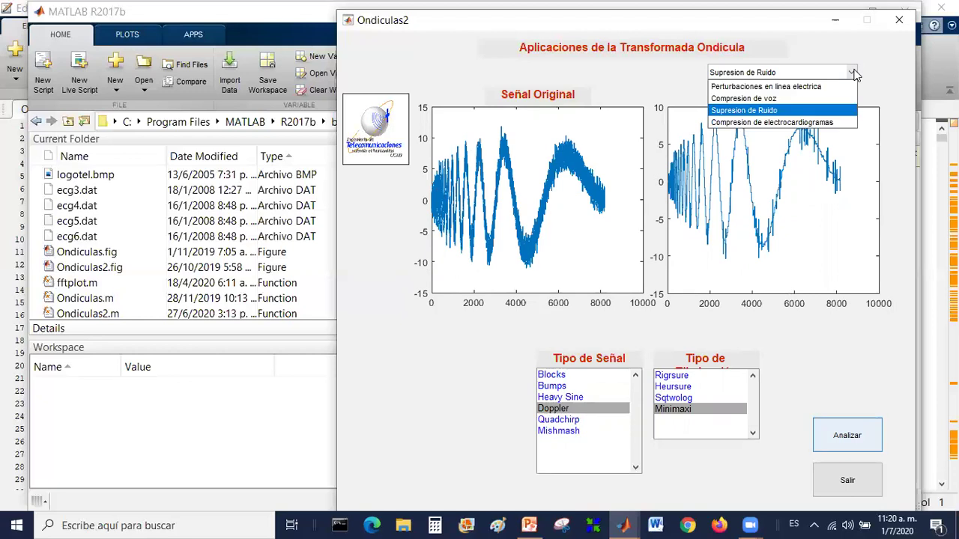
pyautogui.click(789, 98)
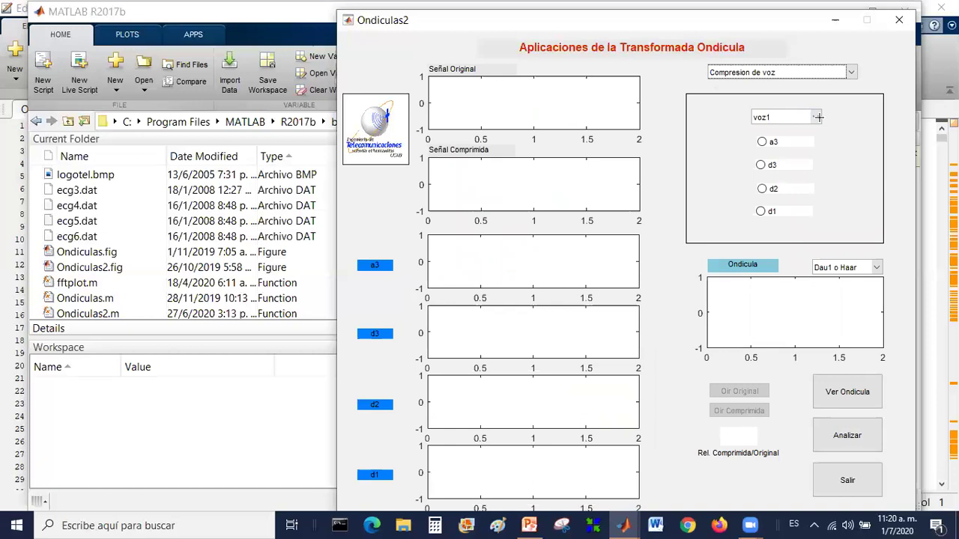
pyautogui.click(816, 118)
pyautogui.click(797, 155)
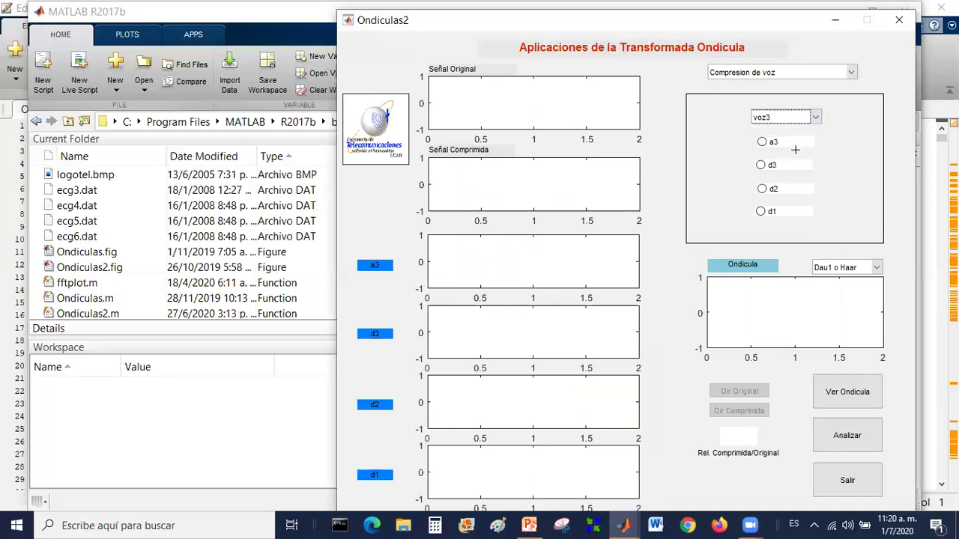
# Step: Include all four components a3, d3, d2 and d1 in the voice compression
pyautogui.click(762, 142)
pyautogui.click(761, 164)
pyautogui.click(764, 188)
pyautogui.click(761, 210)
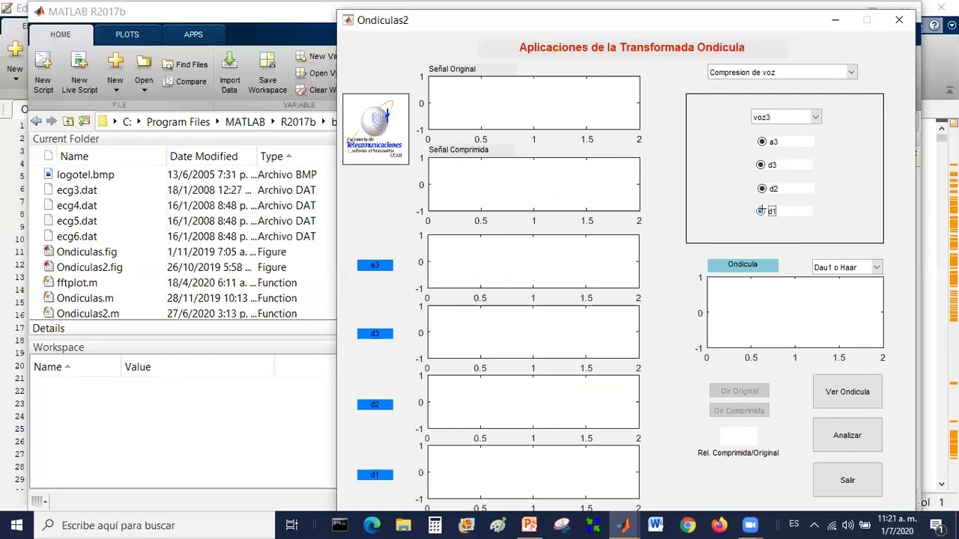
# Step: Select the Dau1 o Haar wavelet for the voice compression and plot its shape
pyautogui.click(872, 267)
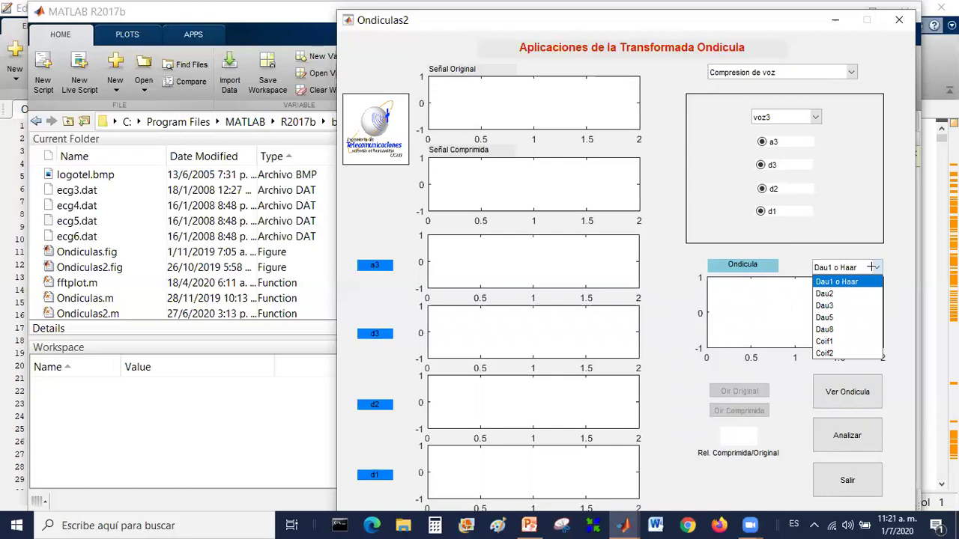
pyautogui.click(866, 282)
pyautogui.click(859, 391)
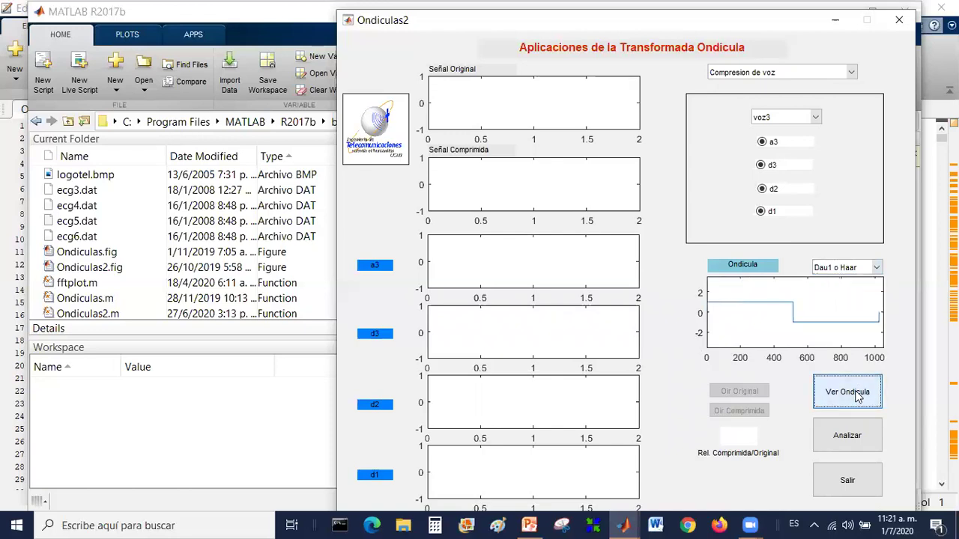
# Step: Run the compression analysis of voz3 with the Dau1 o Haar wavelet and all four components
pyautogui.click(853, 437)
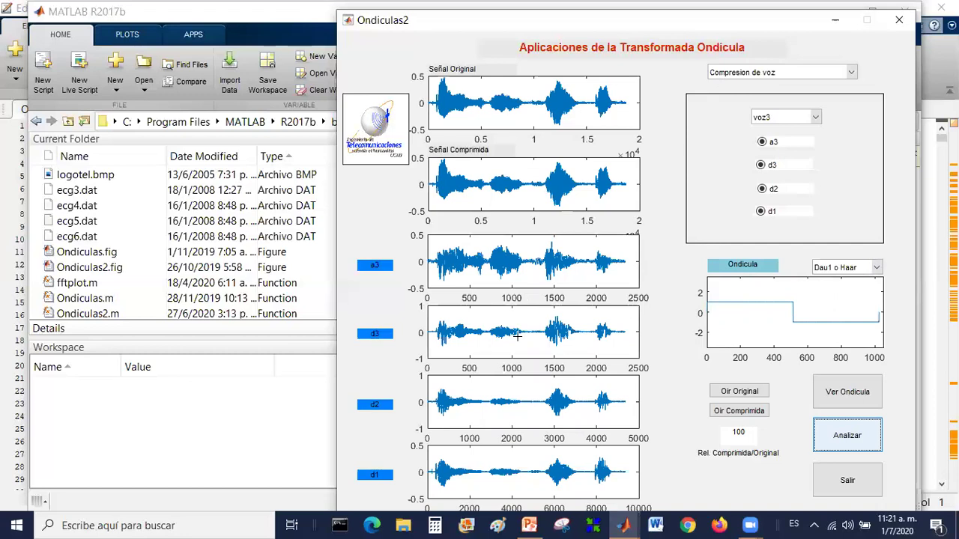
# Step: Exclude component d1, plot the Dau8 wavelet, and rerun the voz3 compression with it
pyautogui.click(761, 212)
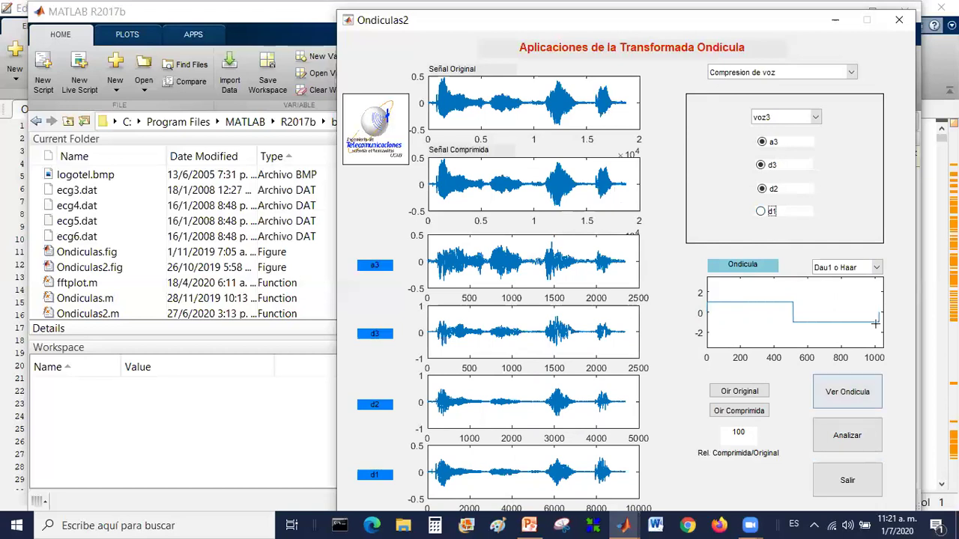
pyautogui.click(876, 267)
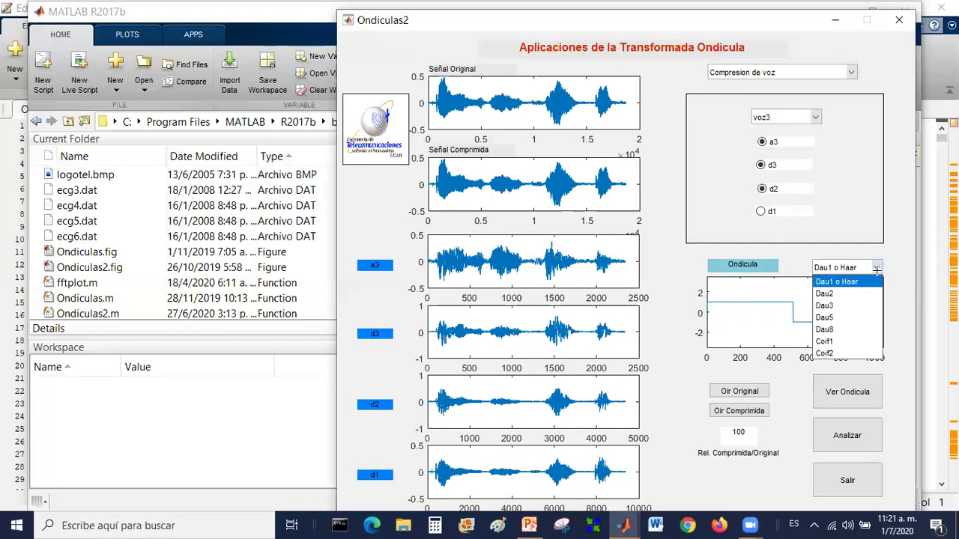
pyautogui.click(860, 331)
pyautogui.click(862, 390)
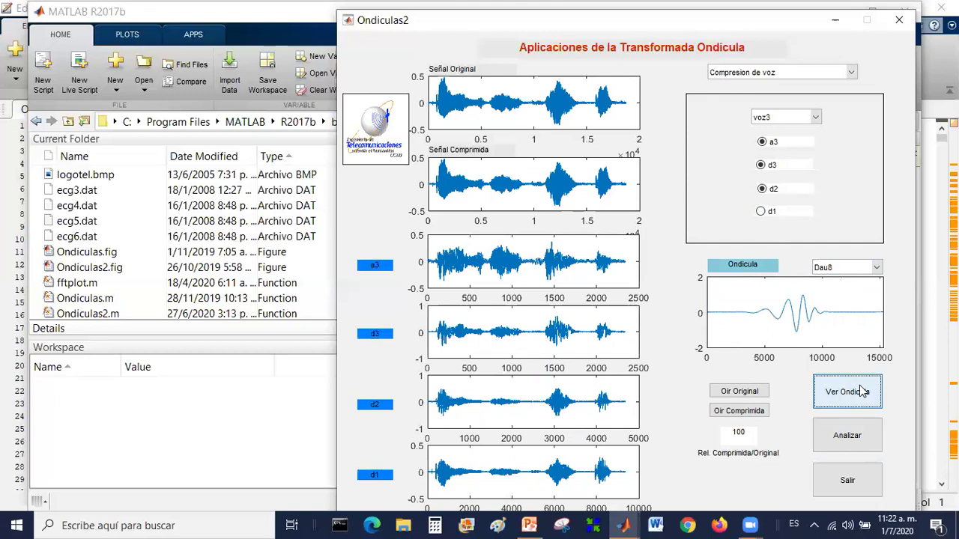
pyautogui.click(858, 437)
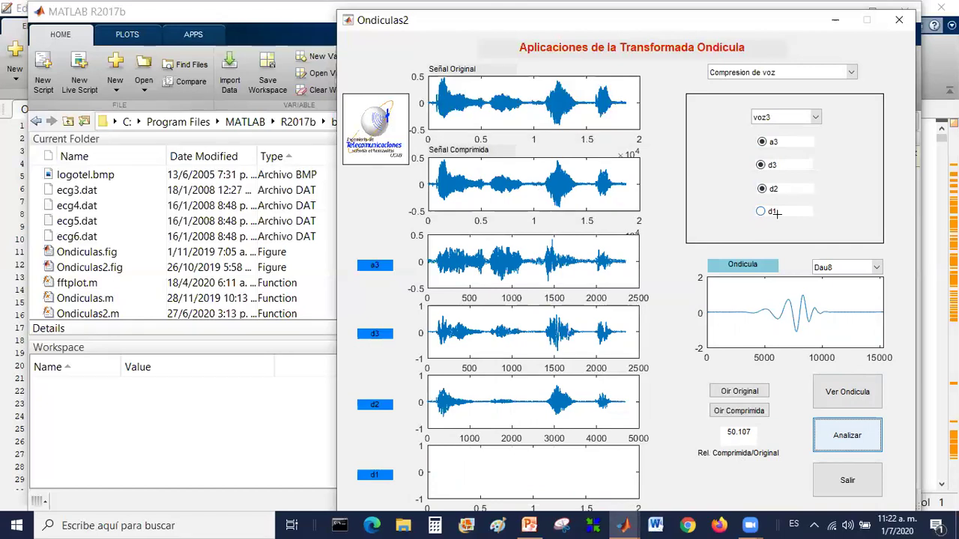
# Step: Play the compressed voice and the original voice to compare them by ear
pyautogui.click(739, 412)
pyautogui.click(744, 394)
pyautogui.click(744, 395)
# Step: Plot the Dau5 and Dau3 wavelet shapes, and rerun the voz3 compression with Dau3
pyautogui.click(877, 268)
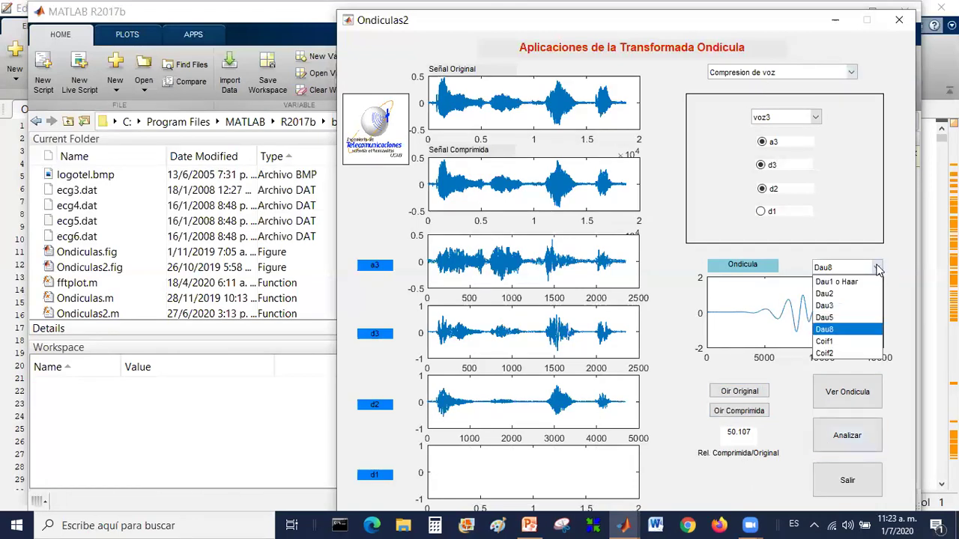
pyautogui.click(846, 318)
pyautogui.click(851, 407)
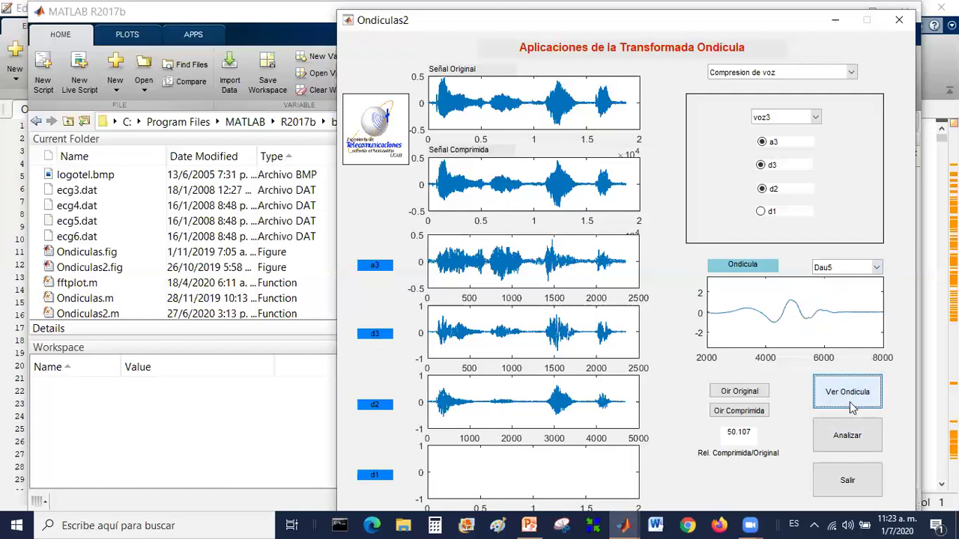
pyautogui.click(877, 267)
pyautogui.click(839, 304)
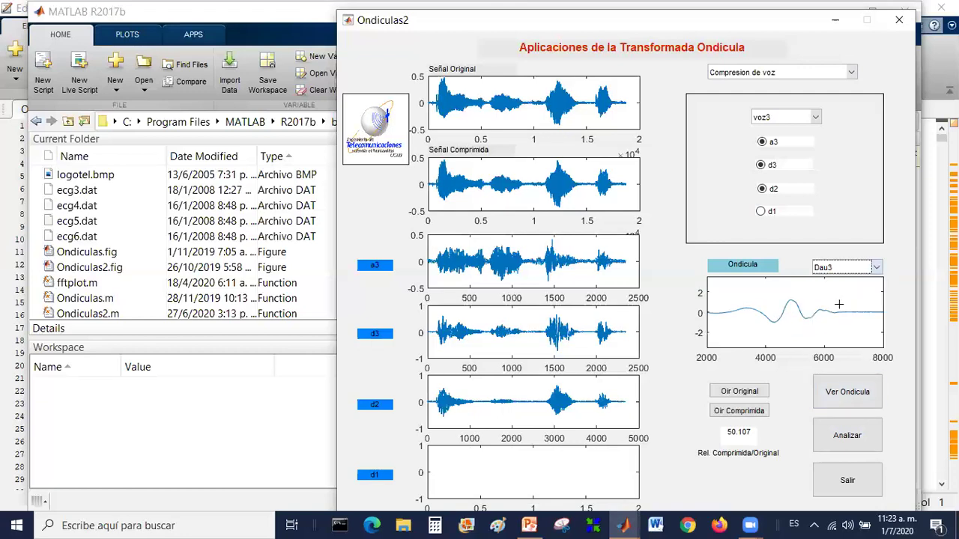
pyautogui.click(846, 393)
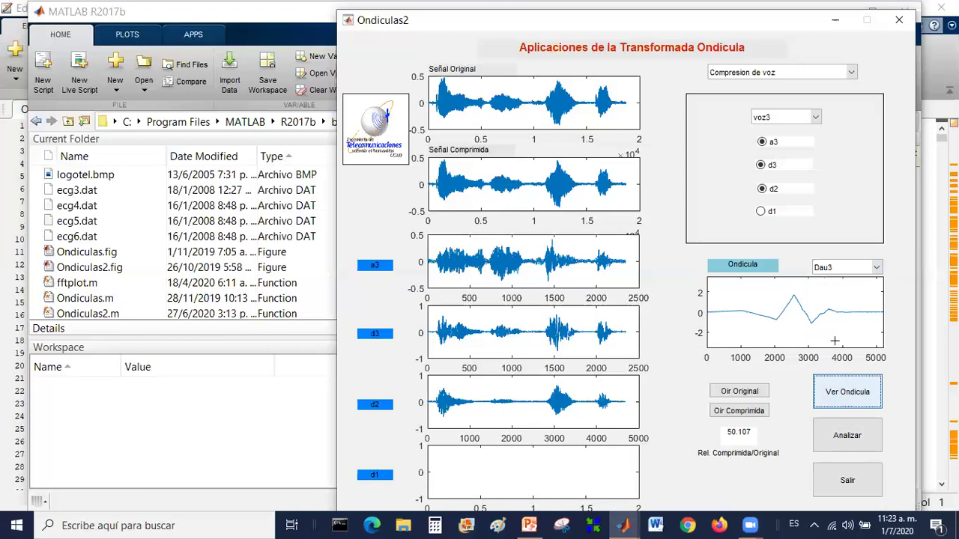
pyautogui.click(841, 438)
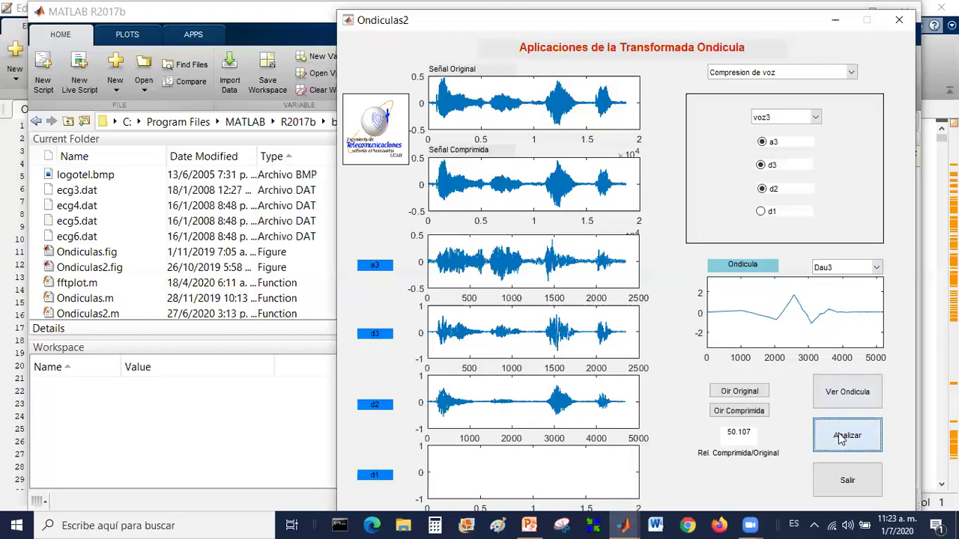
pyautogui.click(840, 437)
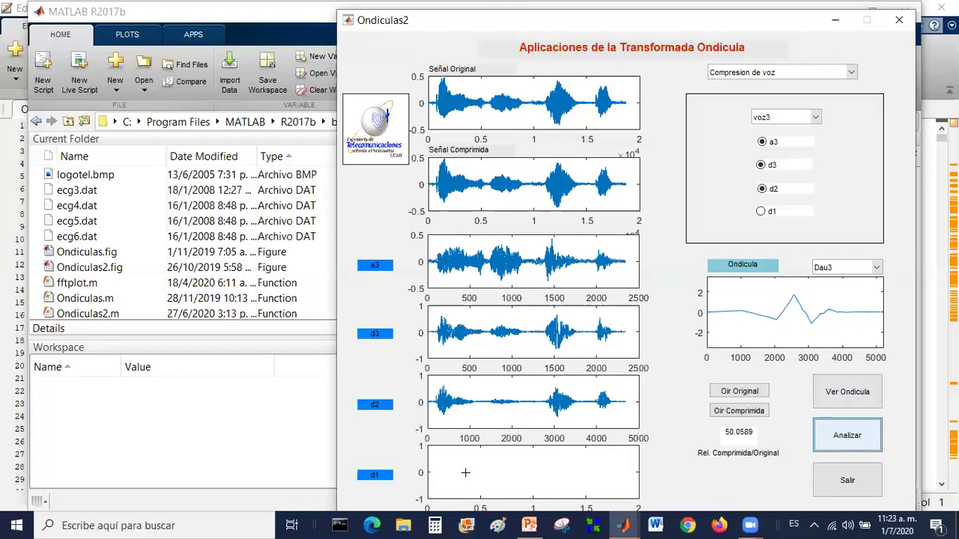
# Step: Keep only components a3 and d1, plot the Dau8 wavelet, and rerun the voz3 compression with it
pyautogui.click(762, 211)
pyautogui.click(761, 164)
pyautogui.click(762, 188)
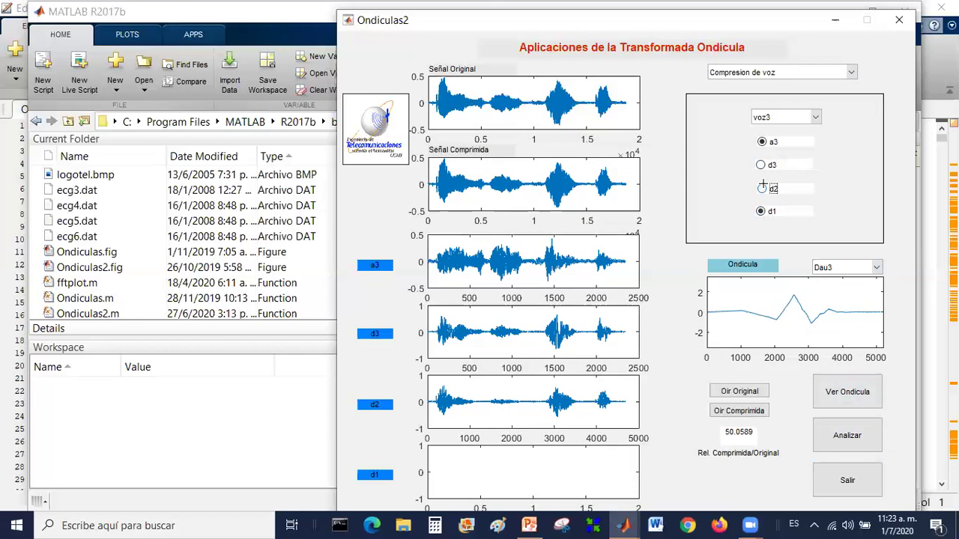
pyautogui.click(877, 268)
pyautogui.click(855, 394)
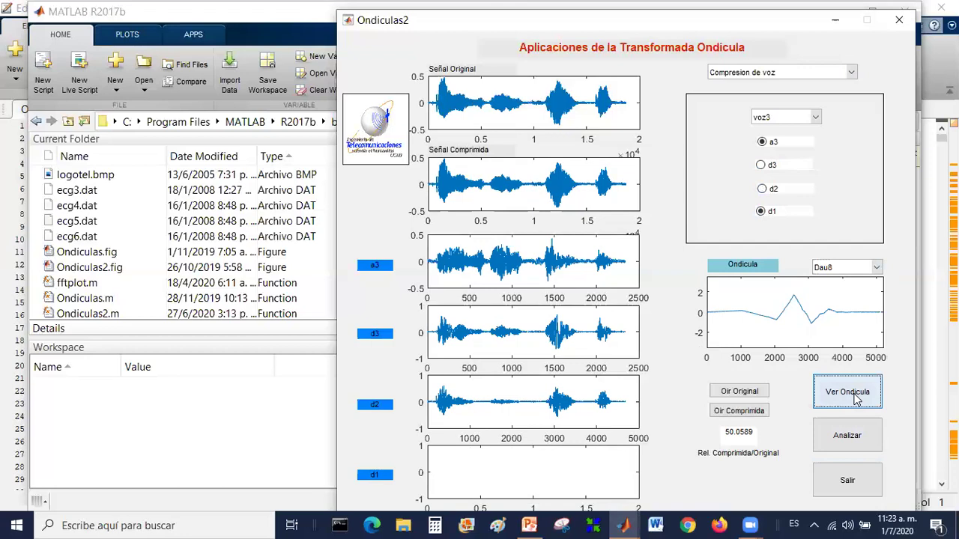
pyautogui.click(850, 432)
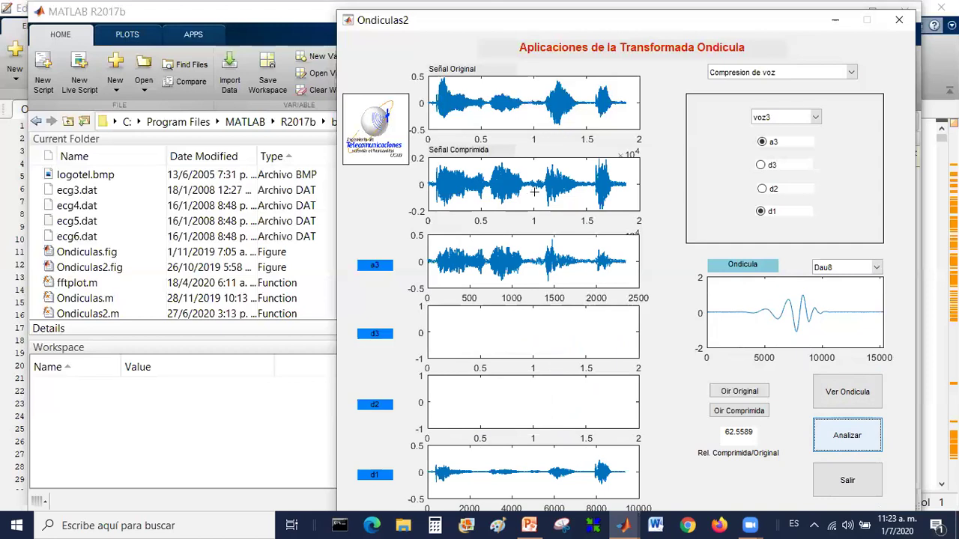
# Step: Switch to the Compresion de electrocardiogramas application and add components d3 and d2 for ECG1
pyautogui.click(851, 75)
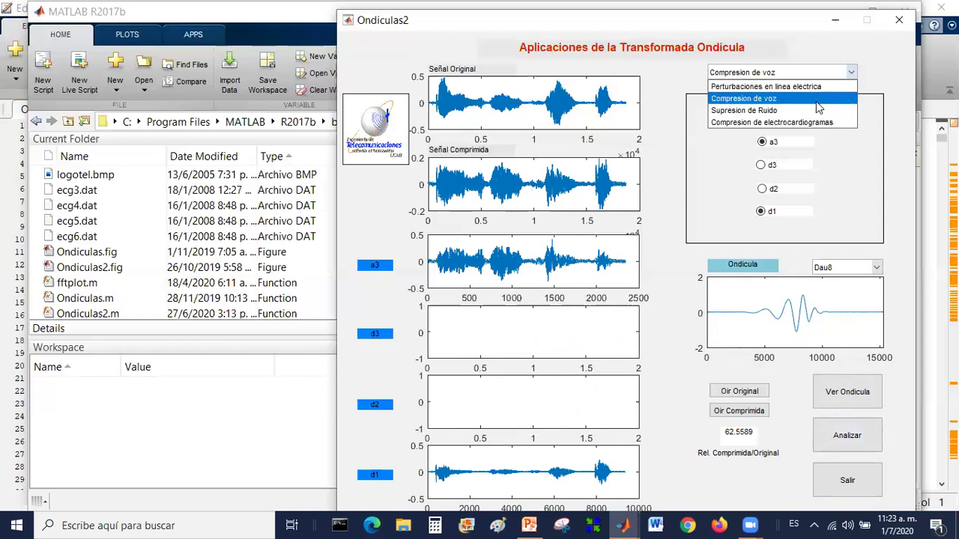
pyautogui.click(813, 114)
pyautogui.click(851, 73)
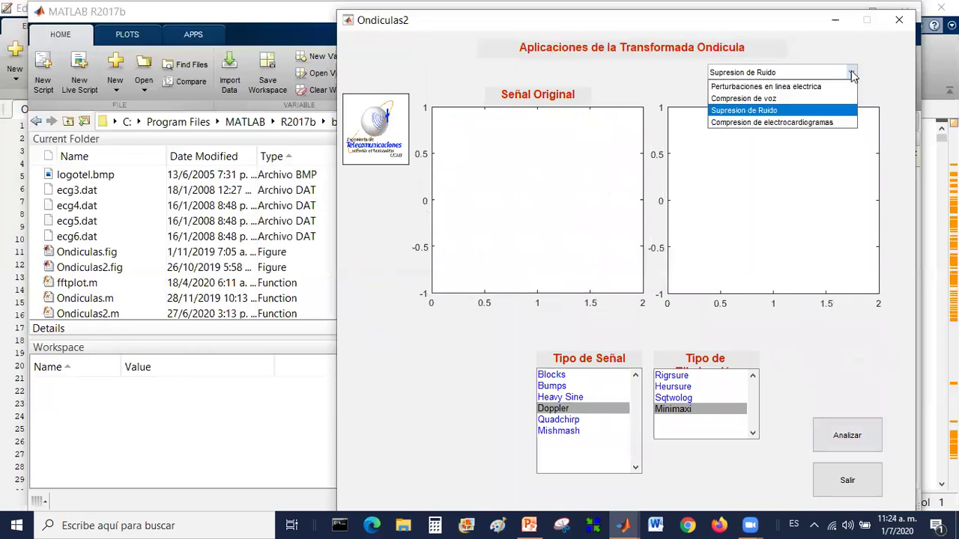
pyautogui.click(841, 122)
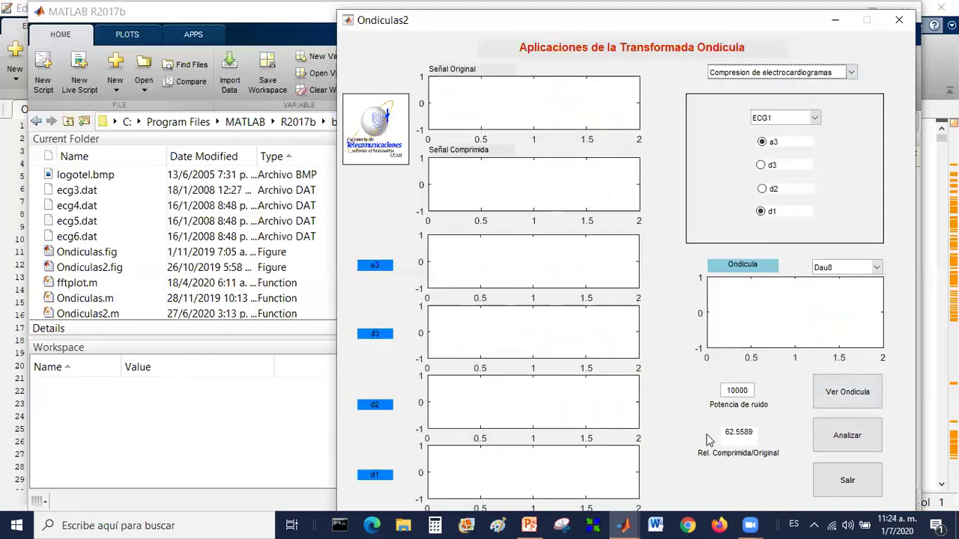
pyautogui.click(761, 165)
pyautogui.click(762, 188)
# Step: Set the noise power to 0, plot the Dau8 wavelet, and run the ECG1 compression with all four components
pyautogui.press('Tab')
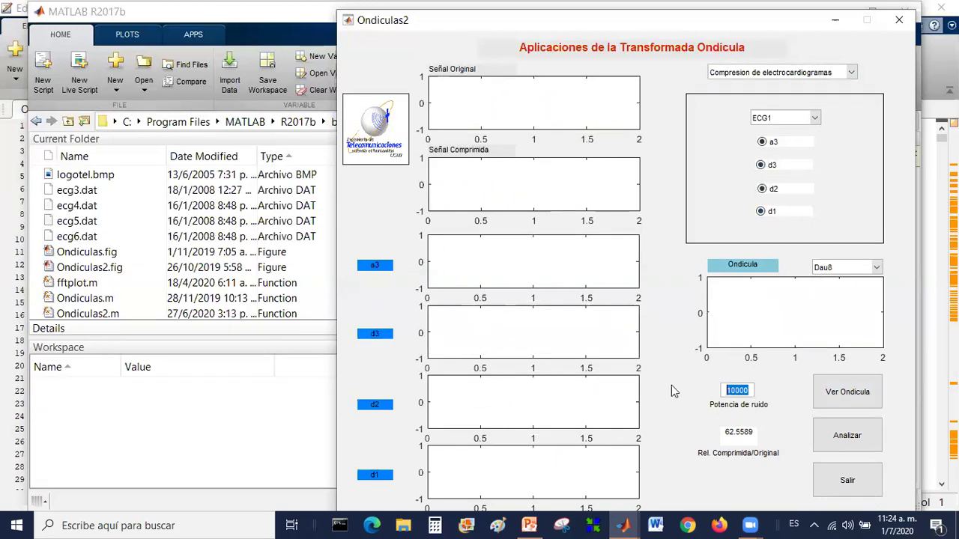
pyautogui.write('0')
pyautogui.press('Return')
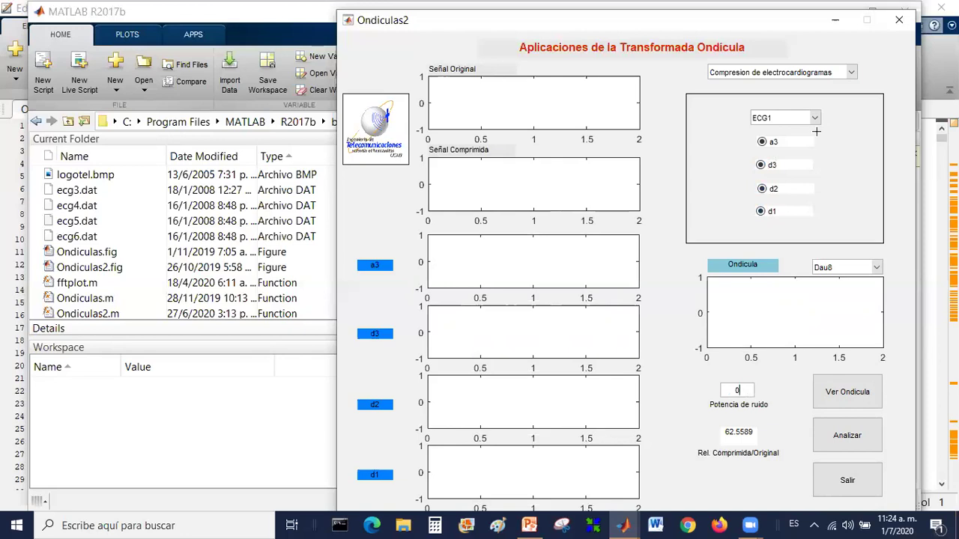
pyautogui.click(856, 390)
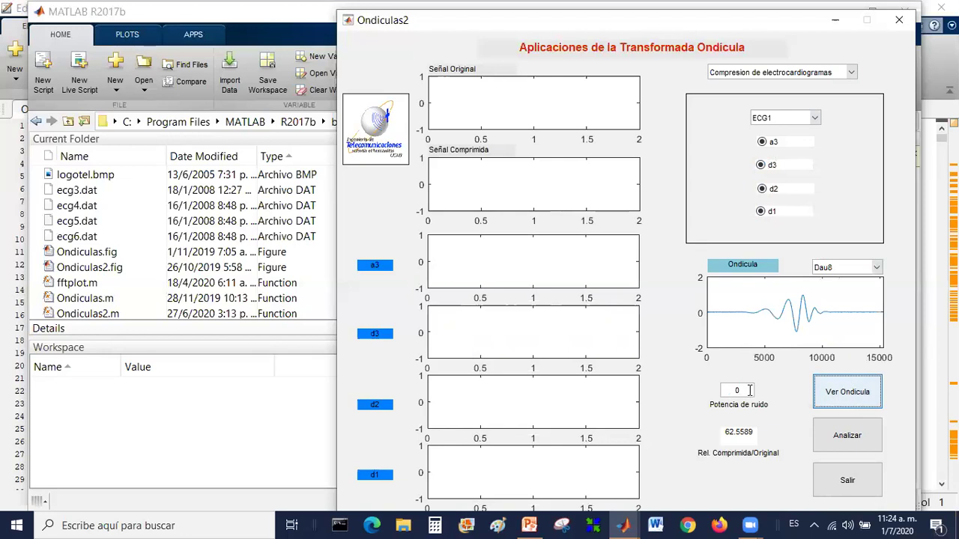
pyautogui.click(863, 442)
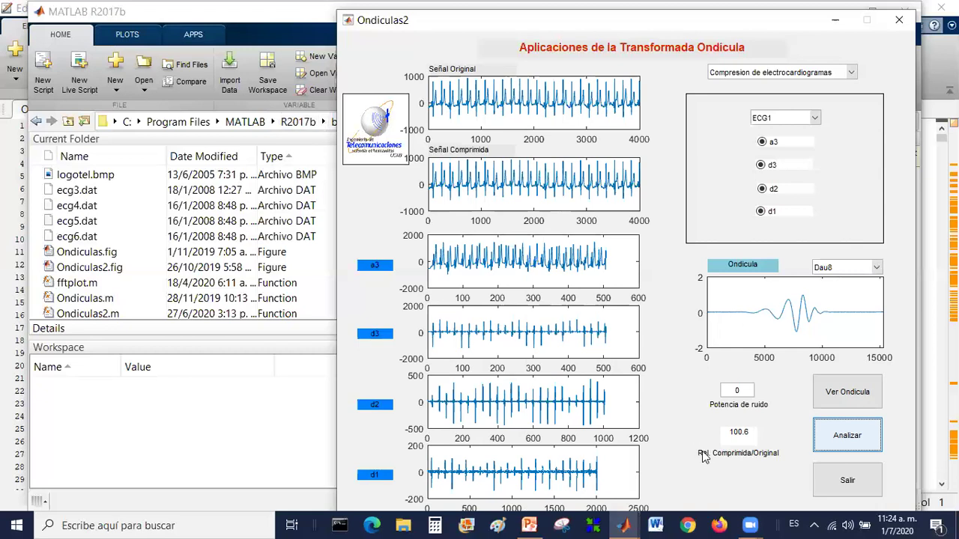
# Step: Set the noise power to 10000 and rerun the ECG1 compression
pyautogui.doubleClick(743, 390)
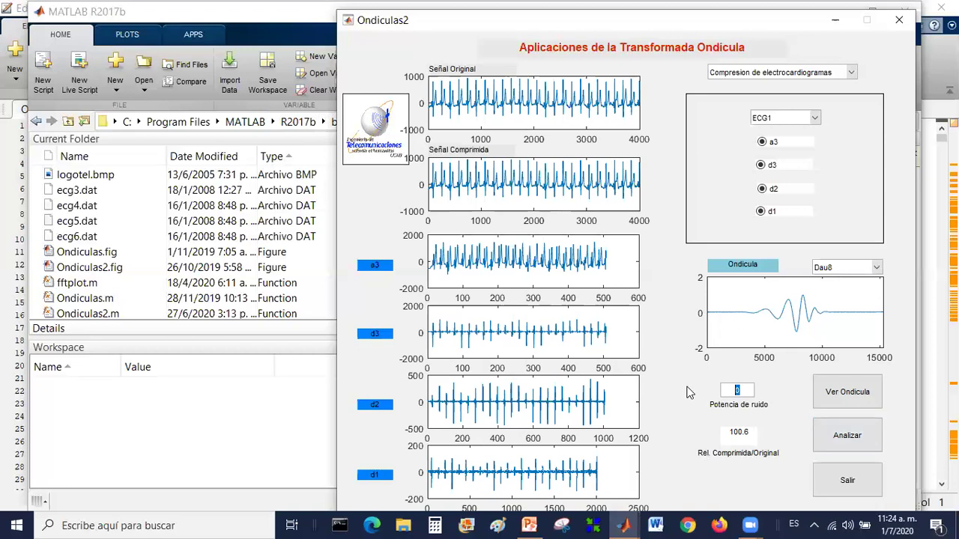
pyautogui.write('10000')
pyautogui.click(865, 436)
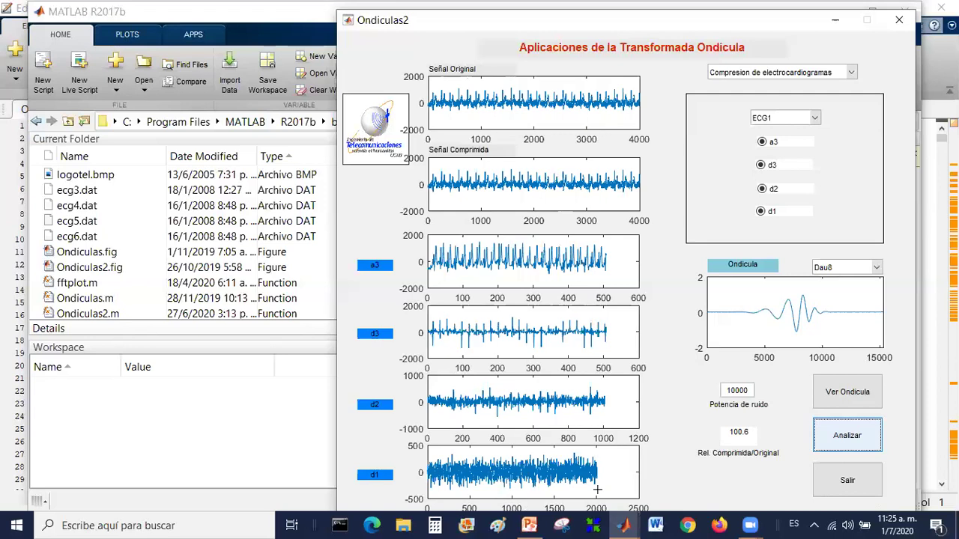
# Step: Rerun the ECG1 compression without component d1 and zoom in on the original and compressed signal plots
pyautogui.click(759, 212)
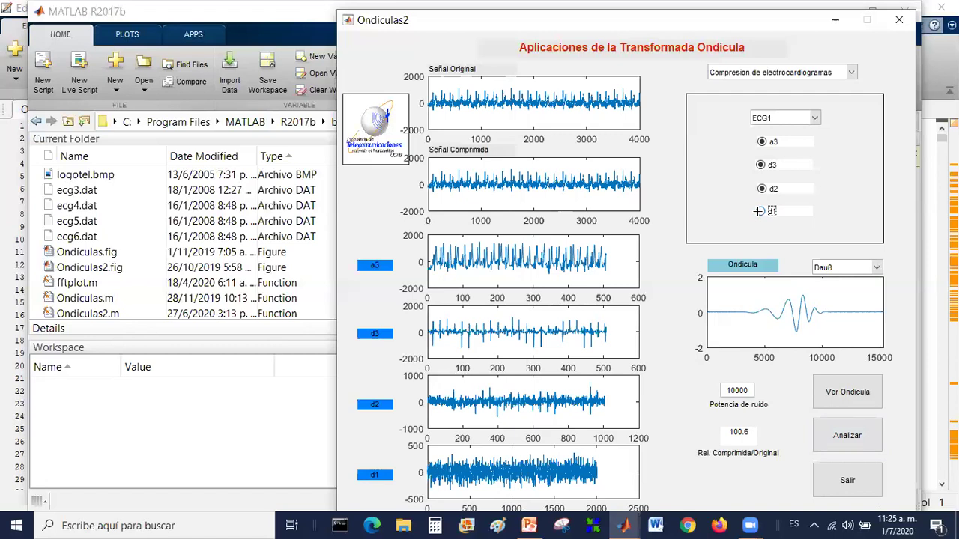
pyautogui.click(852, 432)
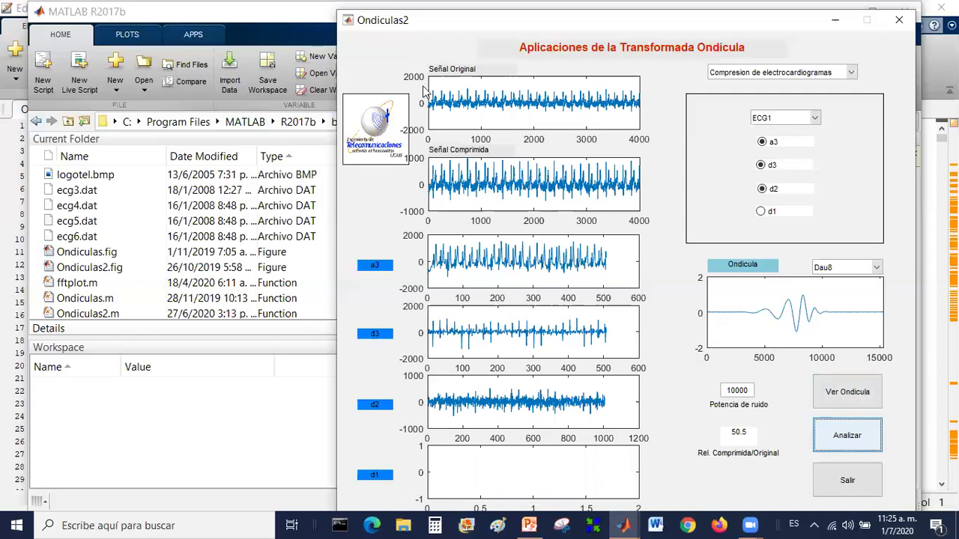
pyautogui.click(603, 108)
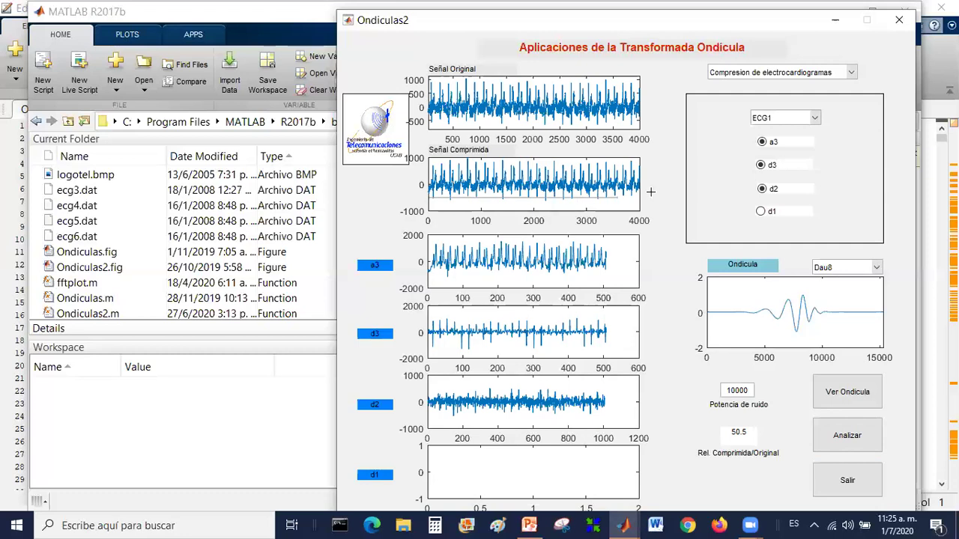
pyautogui.moveTo(640, 159); pyautogui.dragTo(640, 159)
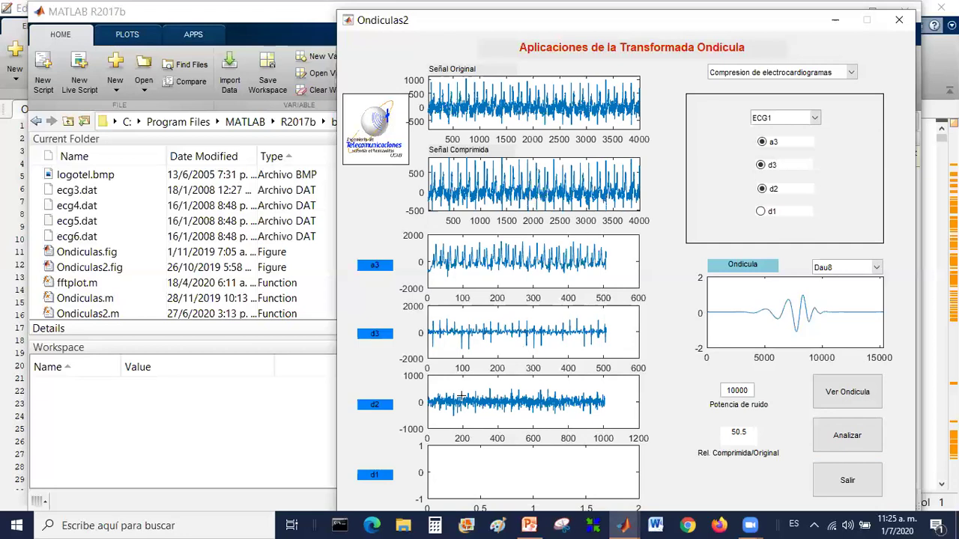
# Step: Rerun the ECG1 compression without component d2 and zoom both signal plots to about the first 700 samples
pyautogui.click(761, 189)
pyautogui.click(841, 441)
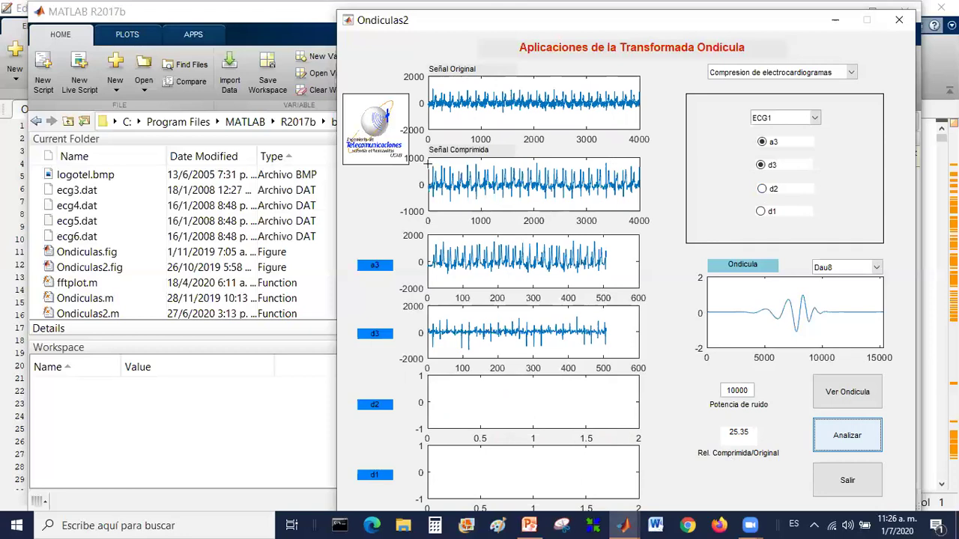
pyautogui.moveTo(429, 165); pyautogui.dragTo(465, 195)
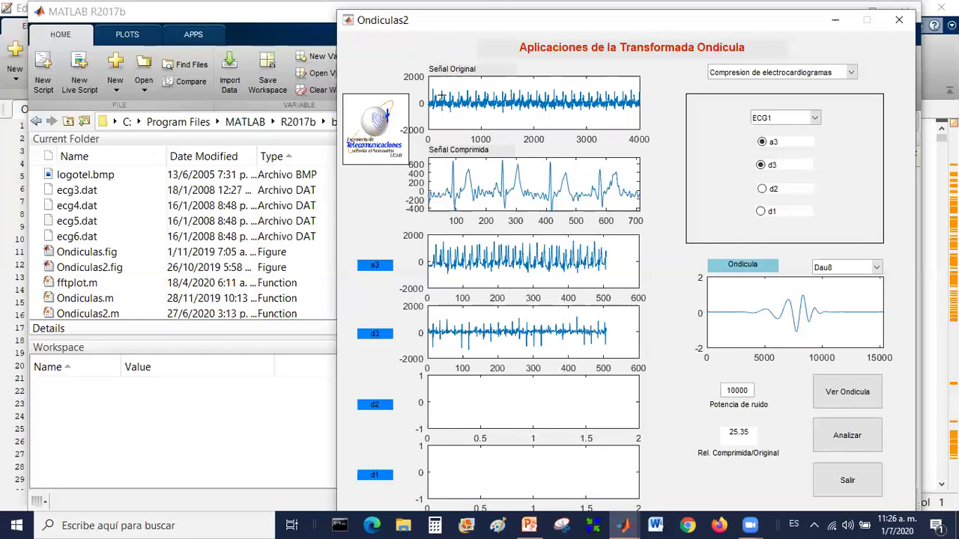
pyautogui.moveTo(428, 82); pyautogui.dragTo(466, 111)
pyautogui.moveTo(467, 122); pyautogui.dragTo(465, 113)
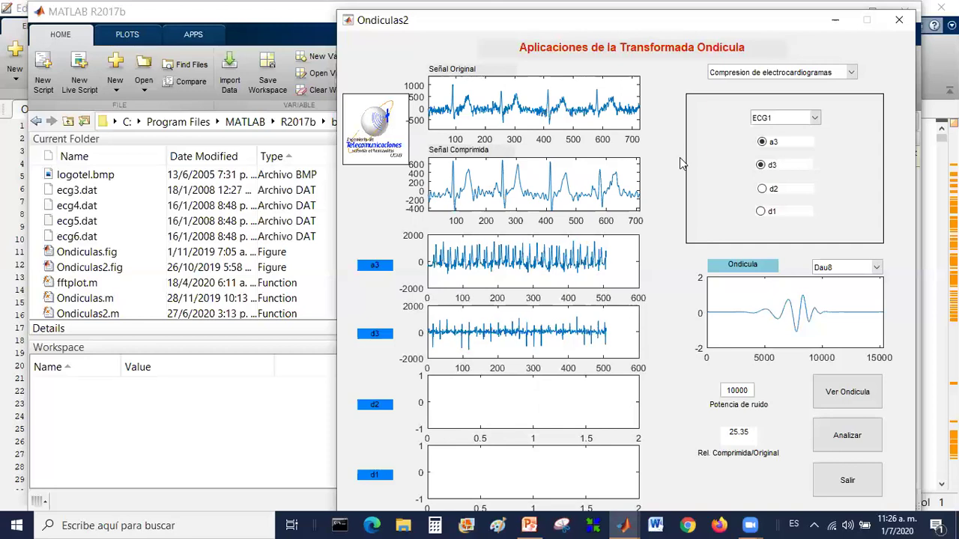
# Step: Exit the Ondiculas2 interface
pyautogui.click(853, 74)
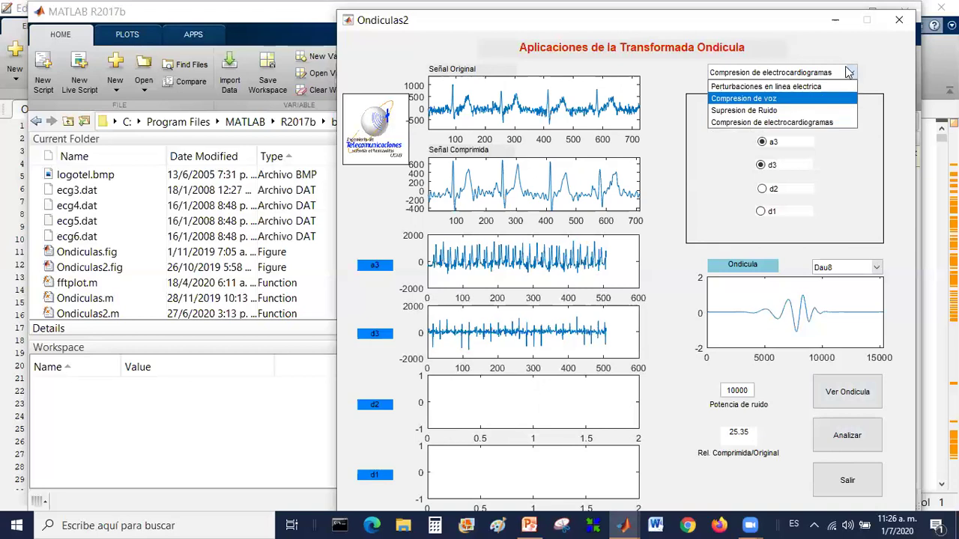
pyautogui.click(826, 42)
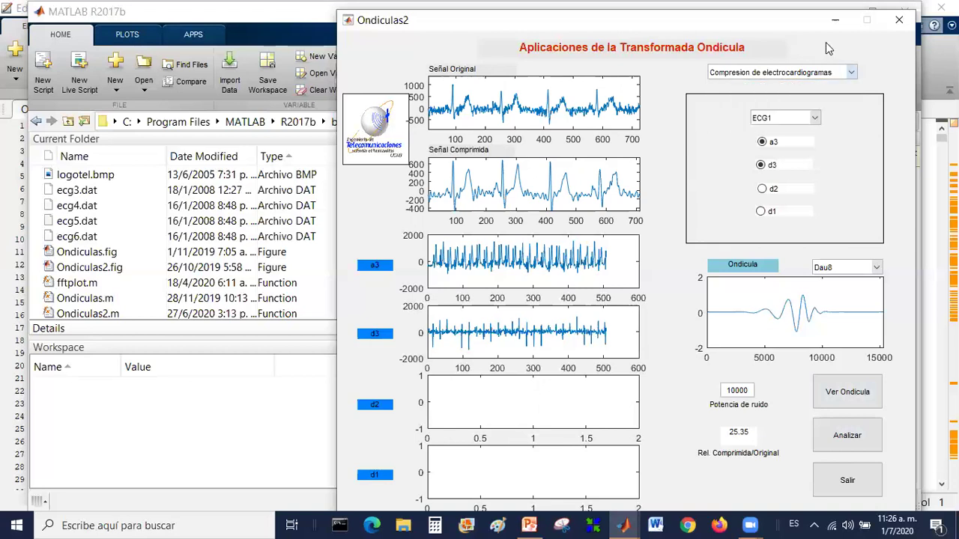
pyautogui.click(860, 481)
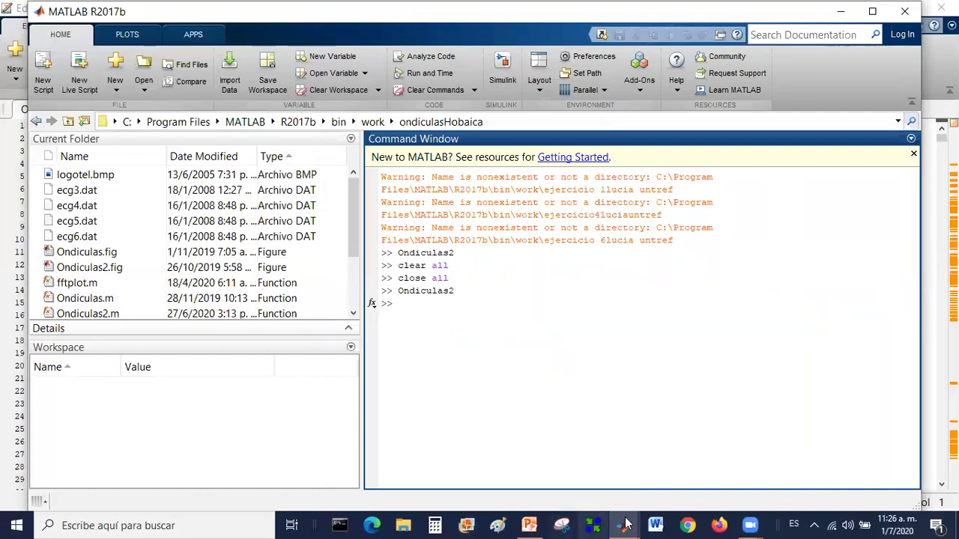
# Step: Open the PruebaTrina script from the Ondas PyS folder and the one from the ondiculasHobaica folder in the editor
pyautogui.moveTo(627, 524)
pyautogui.click(679, 481)
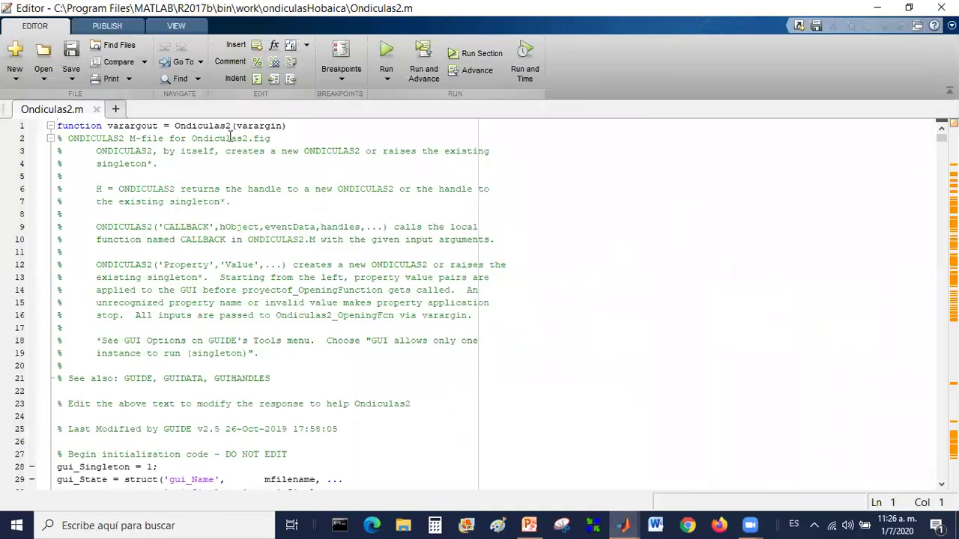
pyautogui.click(44, 54)
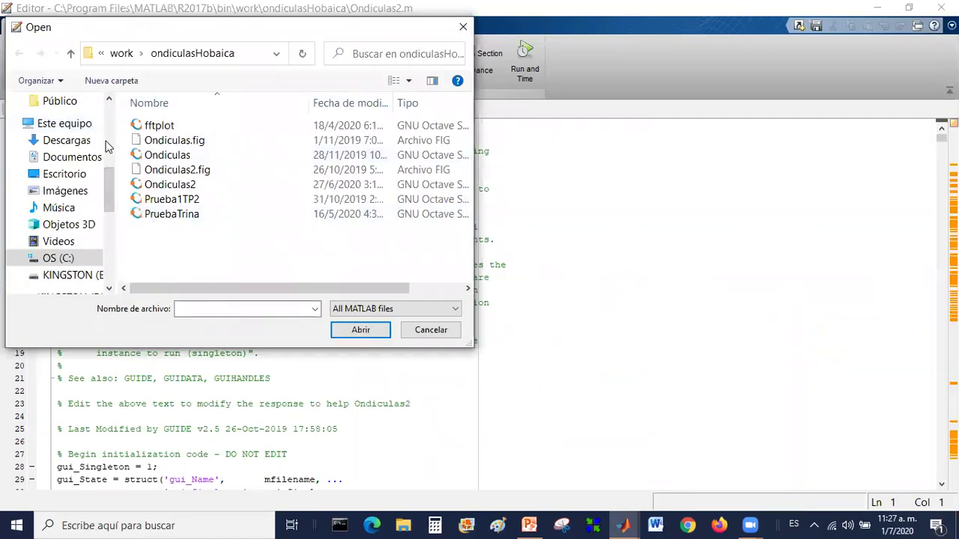
pyautogui.click(122, 53)
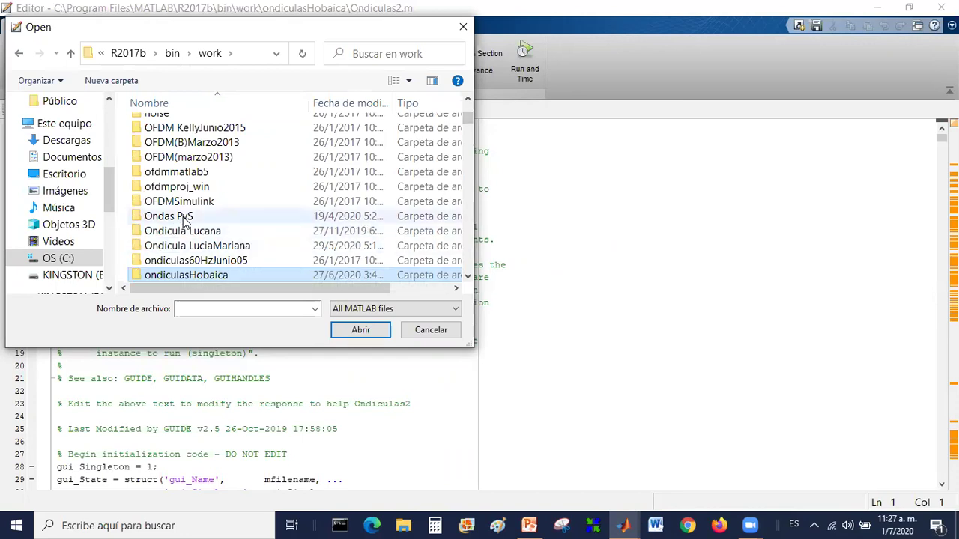
pyautogui.doubleClick(185, 217)
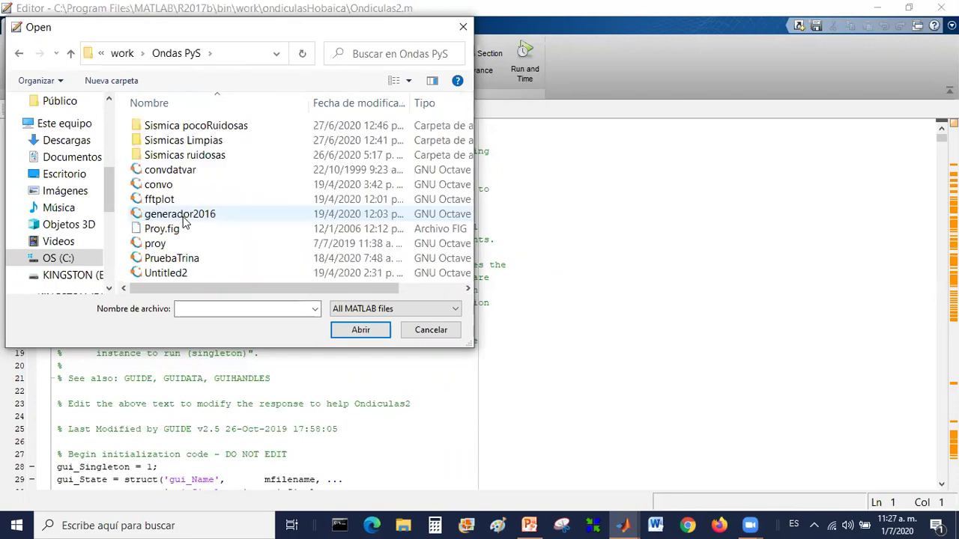
pyautogui.click(182, 261)
pyautogui.doubleClick(182, 261)
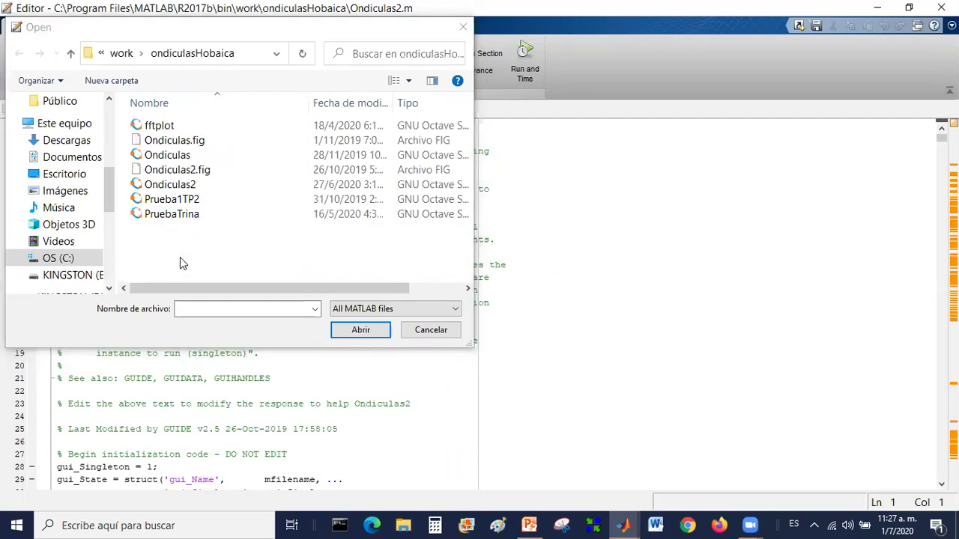
pyautogui.click(193, 216)
pyautogui.click(364, 327)
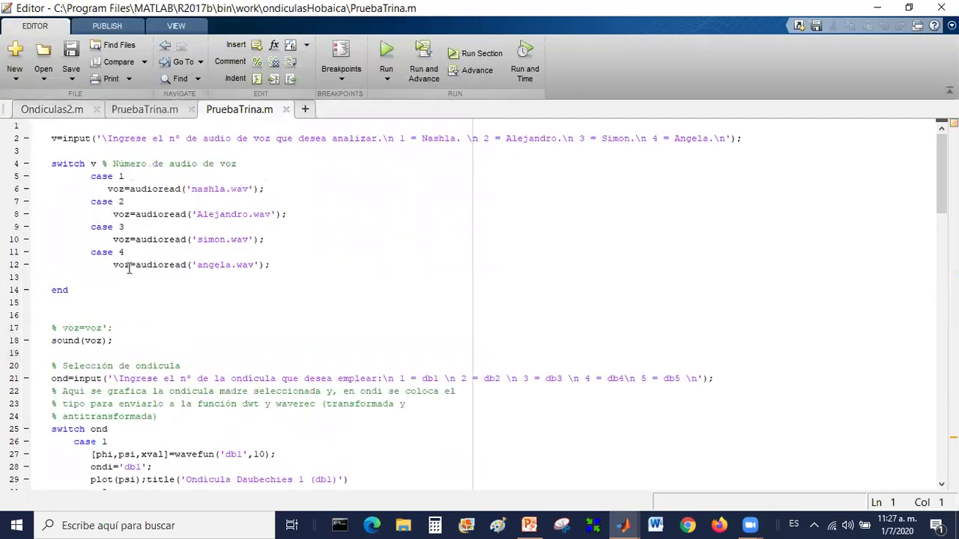
# Step: Review the Ondas PyS version of PruebaTrina.m and run it, changing the current folder to Ondas PyS
pyautogui.click(157, 110)
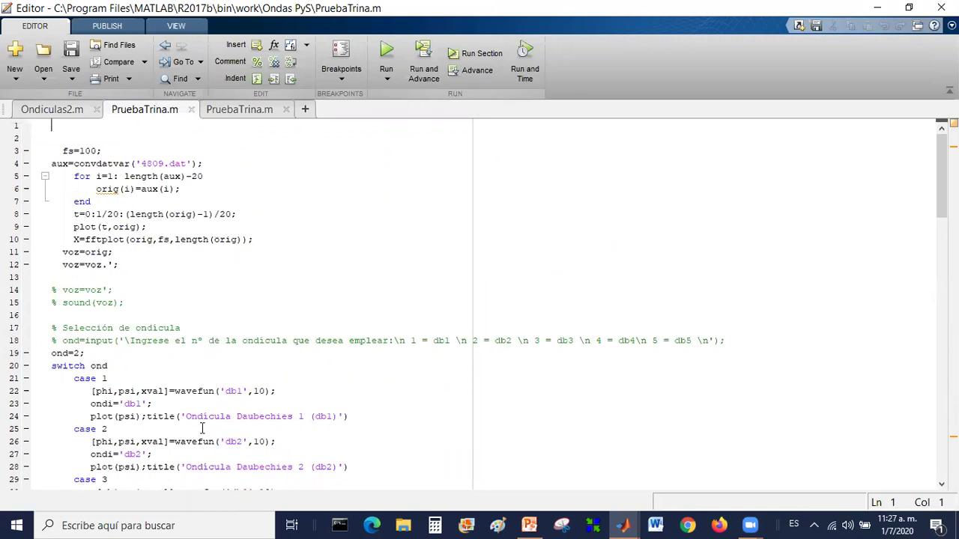
pyautogui.scroll(-5, 479, 300)
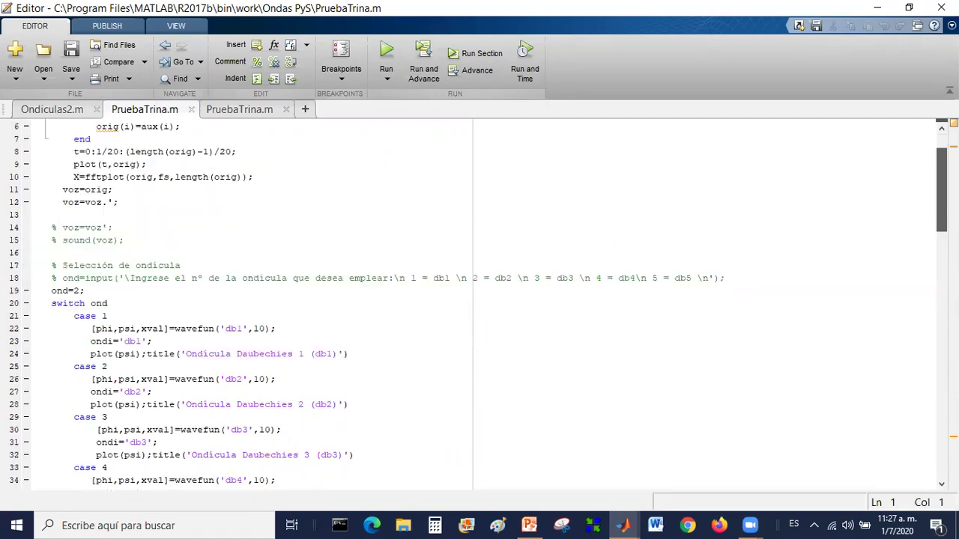
pyautogui.scroll(-5, 480, 300)
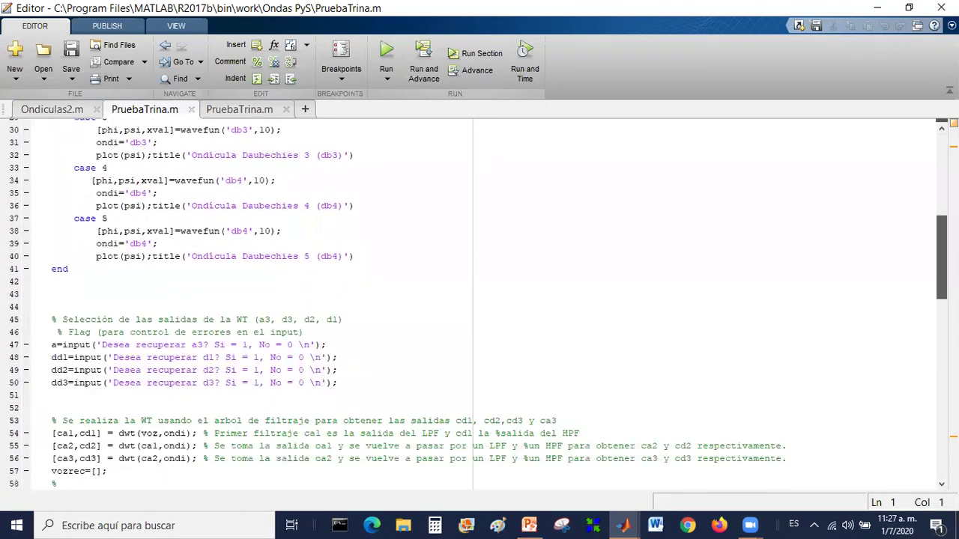
pyautogui.scroll(-15, 480, 299)
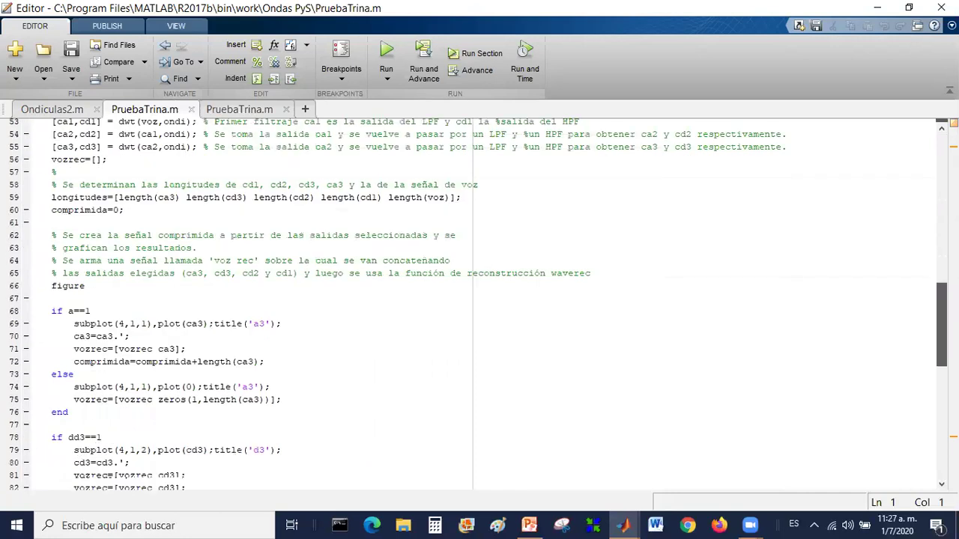
pyautogui.hotkey('ctrl', 'Home')
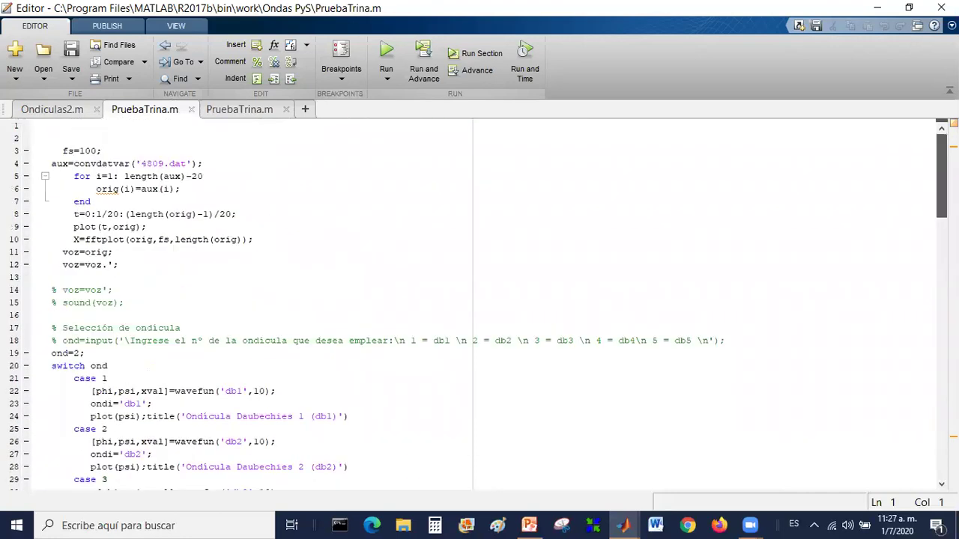
pyautogui.click(387, 53)
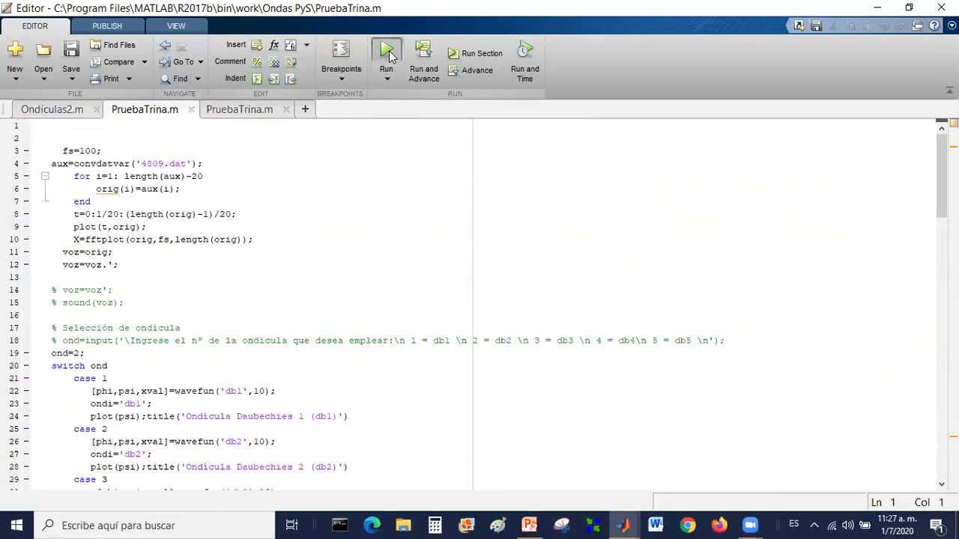
pyautogui.click(391, 306)
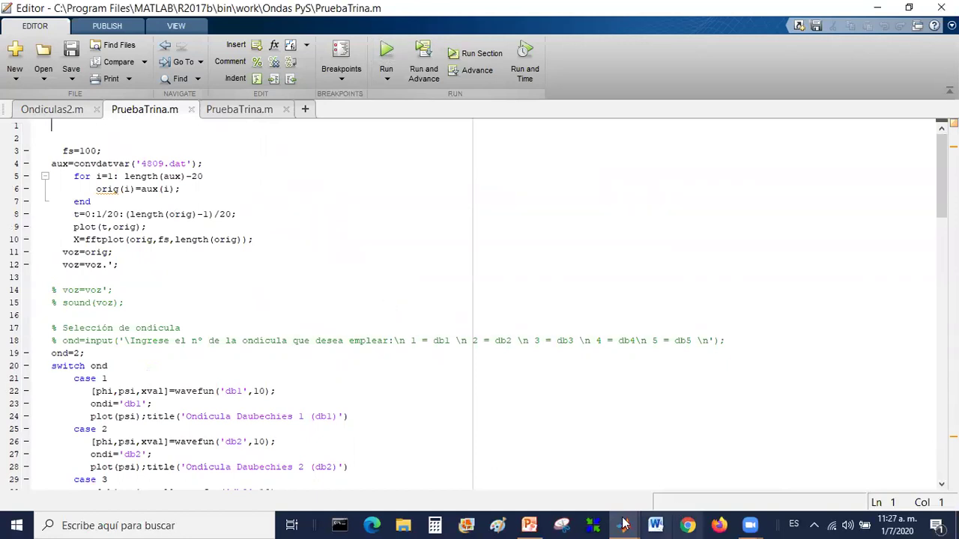
# Step: Make the Sismica pocoRuidosas subfolder the current folder and open its PruebaTrina.m script for editing
pyautogui.moveTo(623, 525)
pyautogui.click(603, 491)
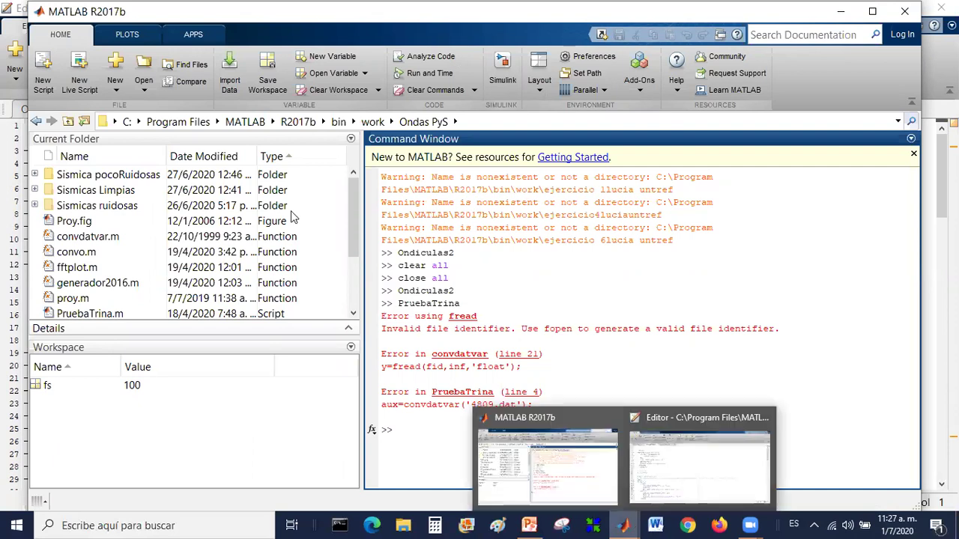
pyautogui.click(138, 177)
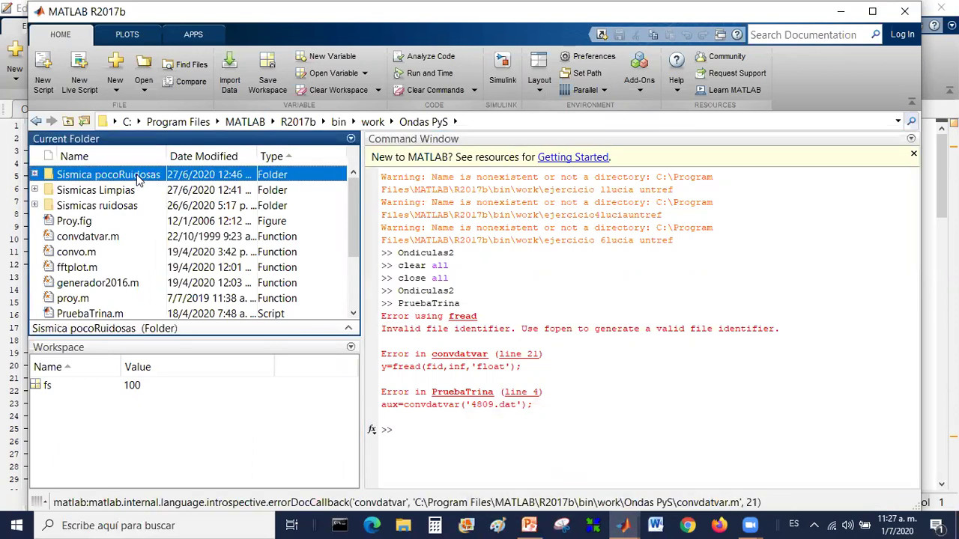
pyautogui.doubleClick(137, 177)
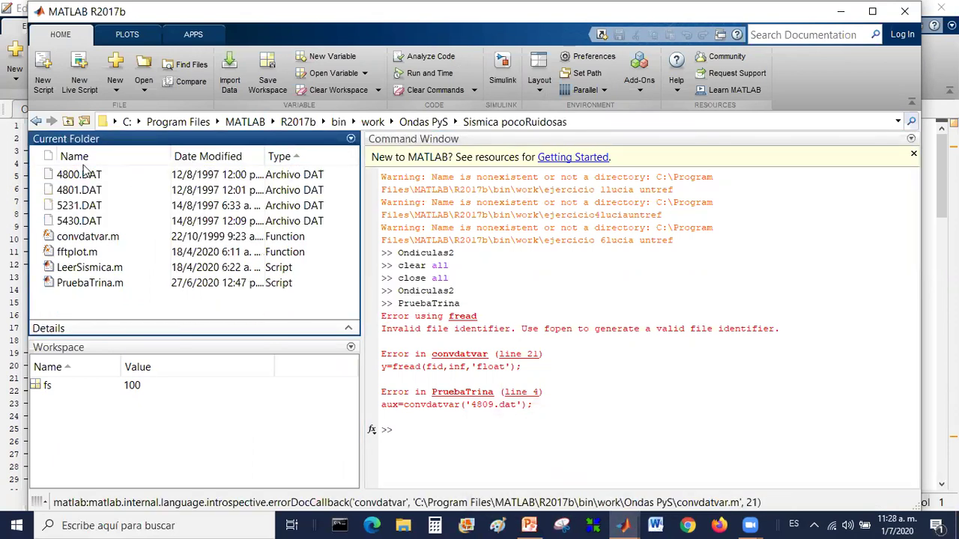
pyautogui.click(52, 287)
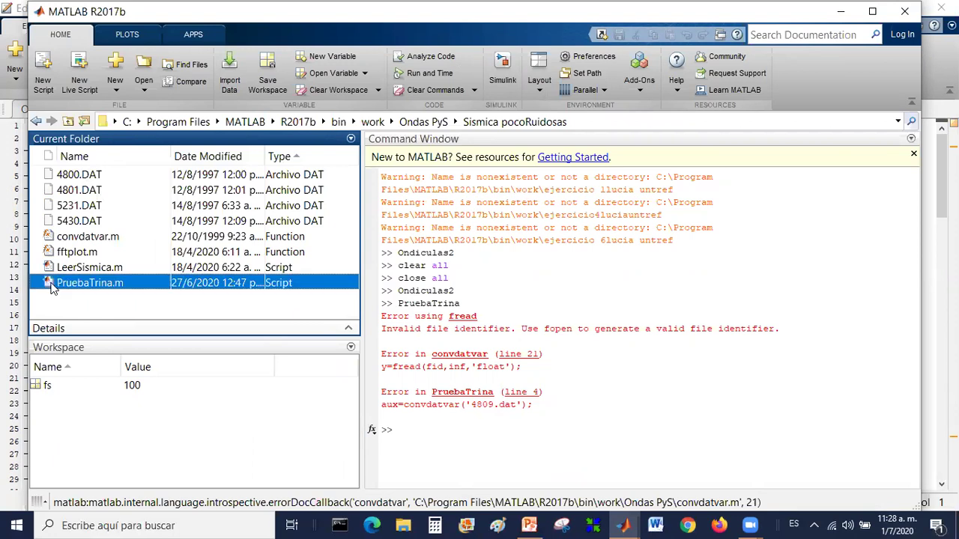
pyautogui.doubleClick(51, 283)
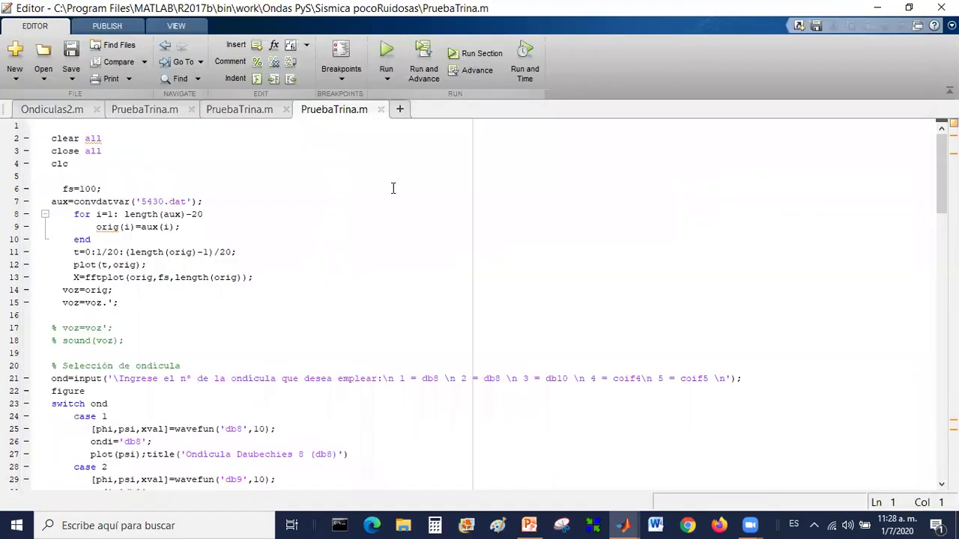